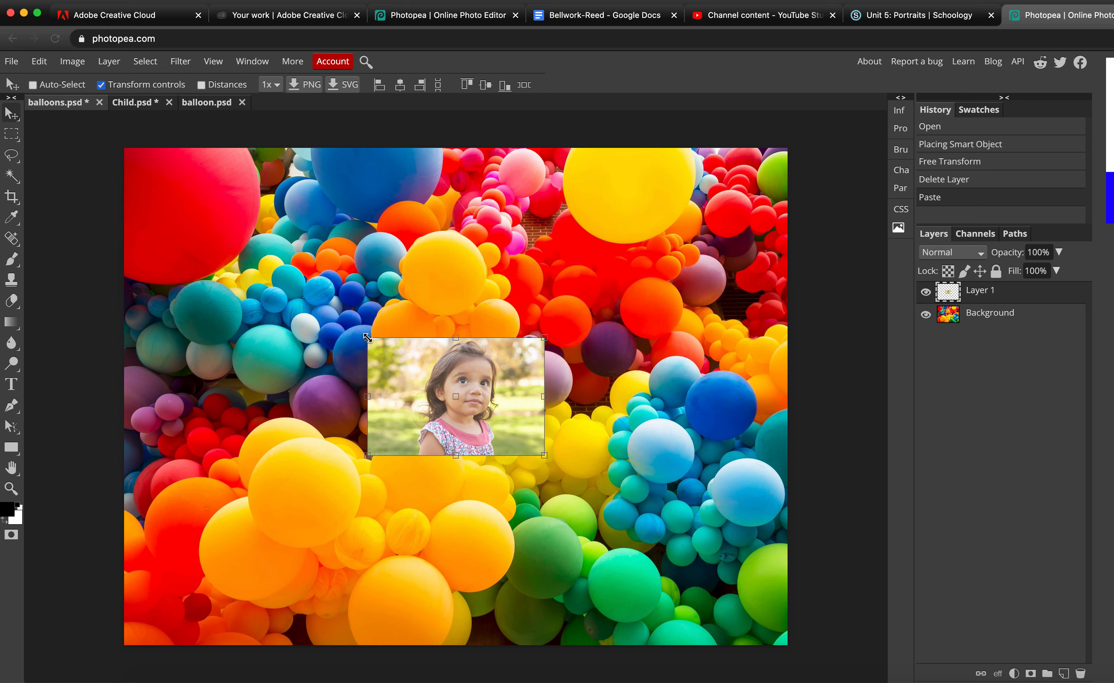
Enlarge the child's photo layer to 318% and centre it over the balloon background at X 1500 px, Y 1125 px
{"action": "left_click_drag", "start_coordinate": [368, 338], "coordinate": [84, 149]}
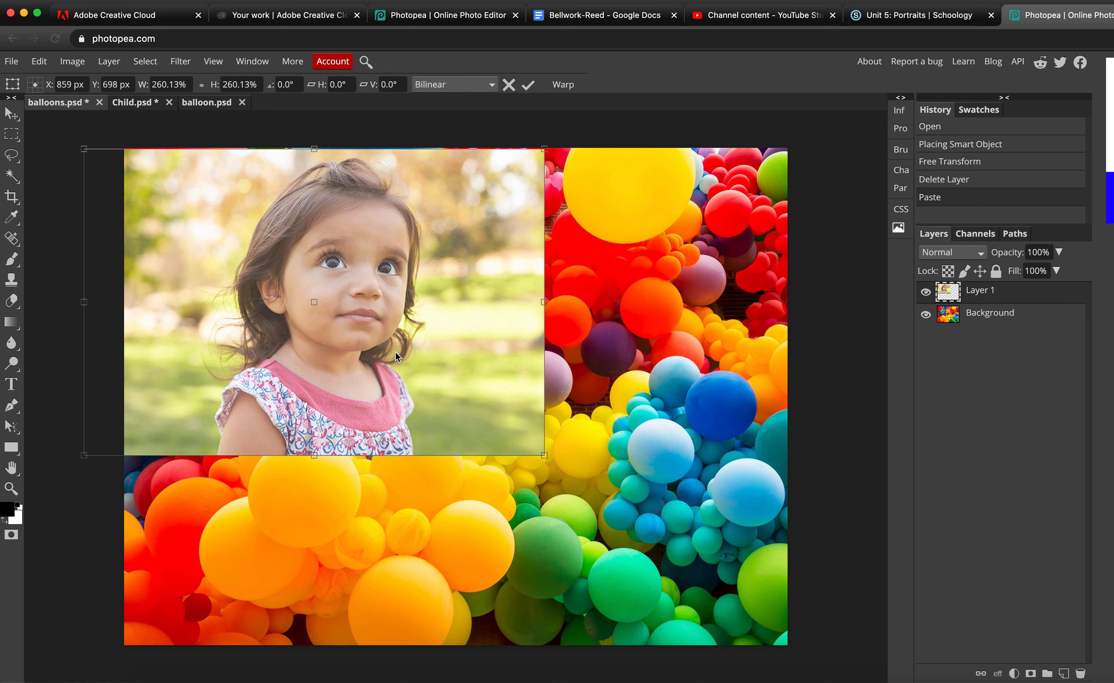
{"action": "left_click_drag", "start_coordinate": [542, 450], "coordinate": [669, 505]}
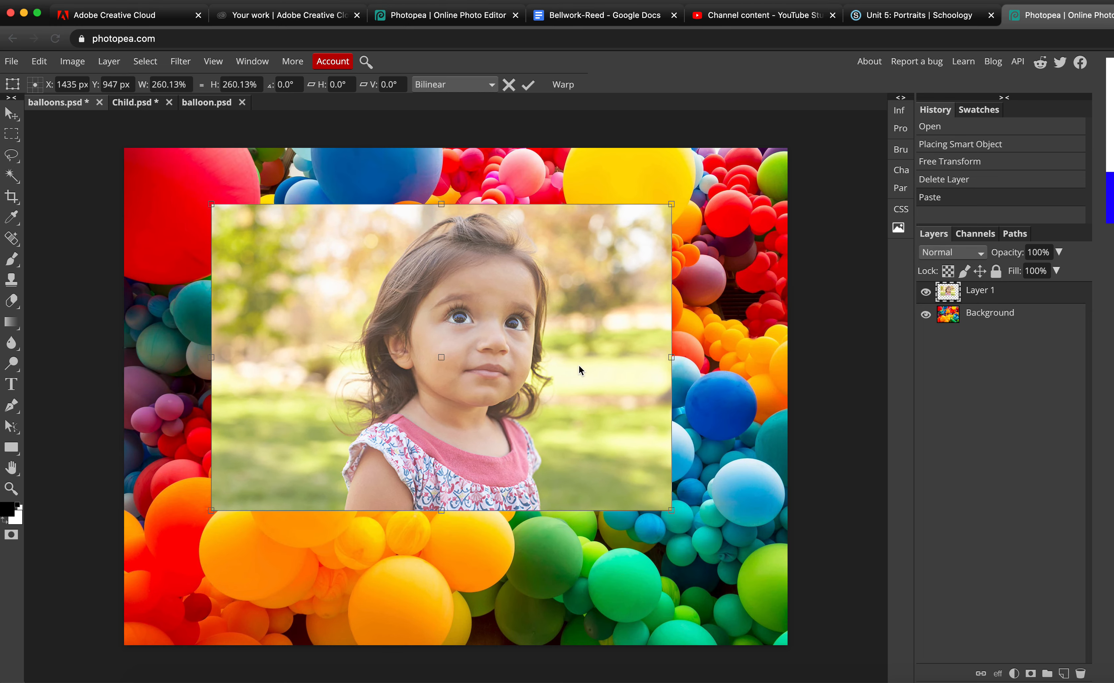
{"action": "left_click_drag", "start_coordinate": [576, 370], "coordinate": [580, 390]}
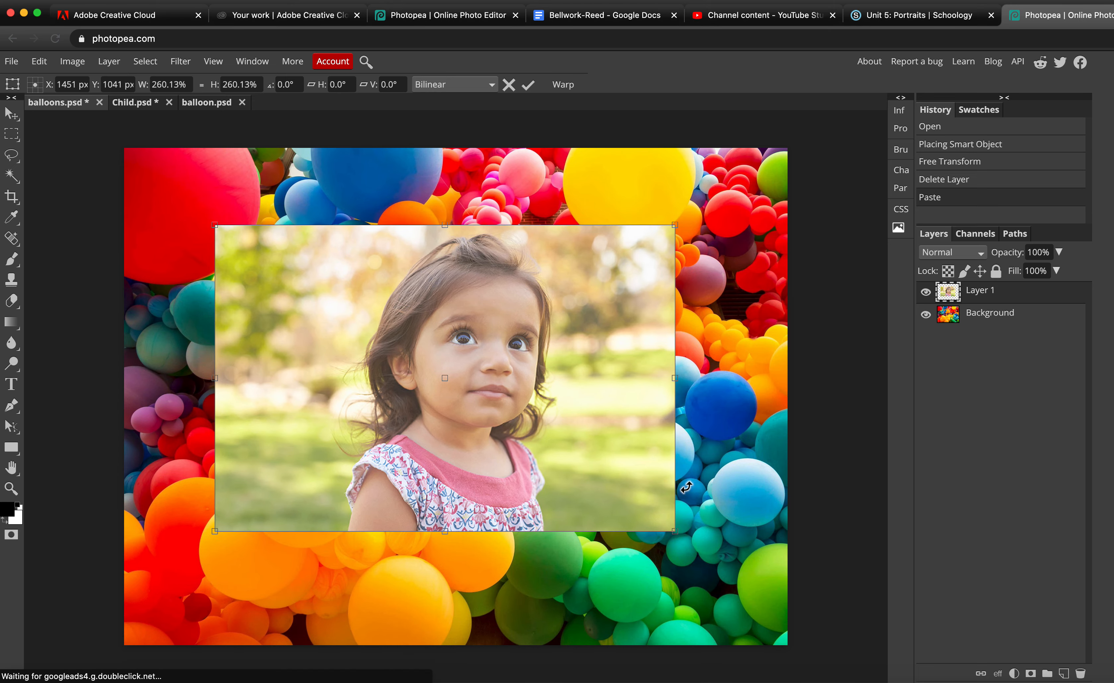
{"action": "left_click_drag", "start_coordinate": [674, 533], "coordinate": [777, 609]}
{"action": "left_click_drag", "start_coordinate": [682, 512], "coordinate": [643, 496]}
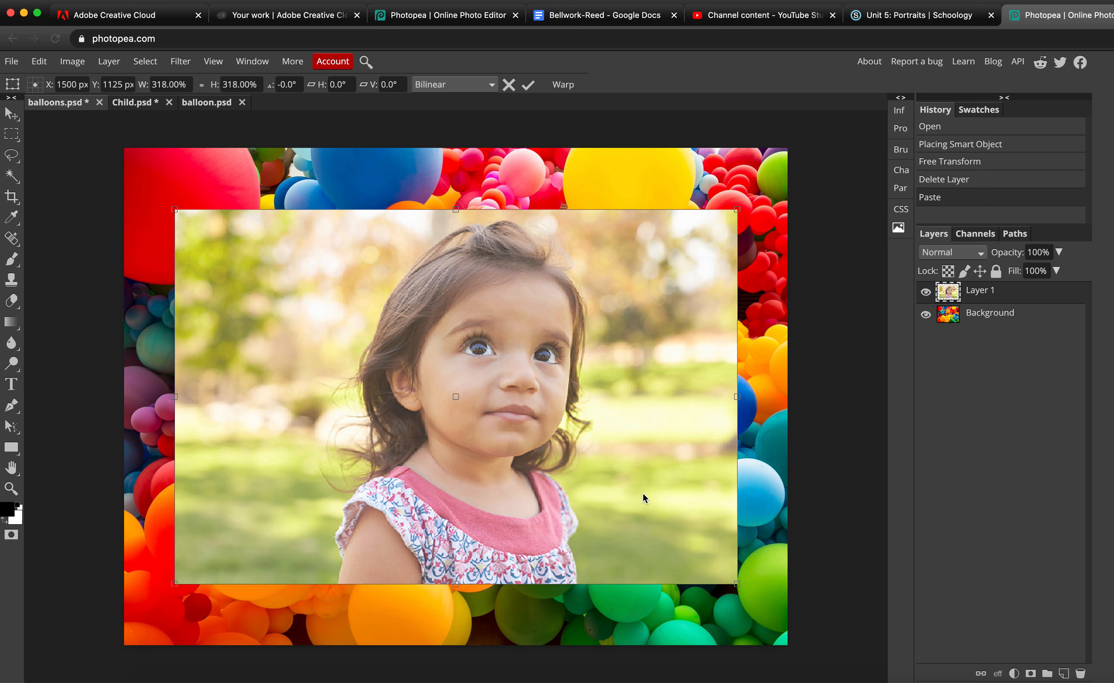
{"action": "left_click", "coordinate": [799, 385]}
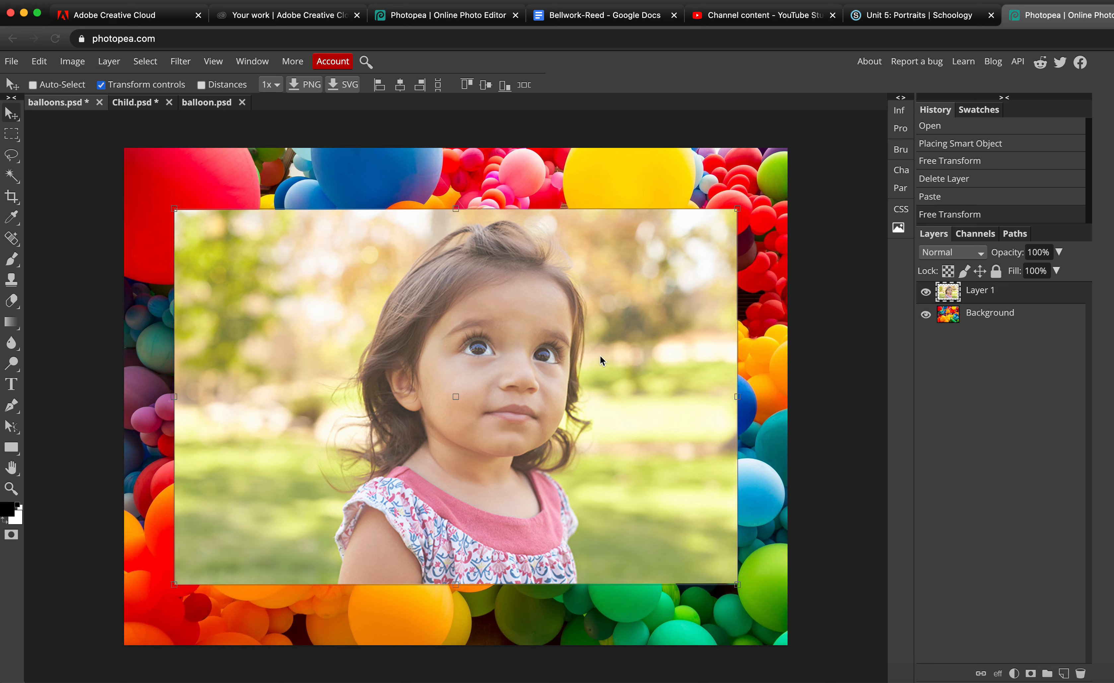
{"action": "left_click", "coordinate": [73, 64]}
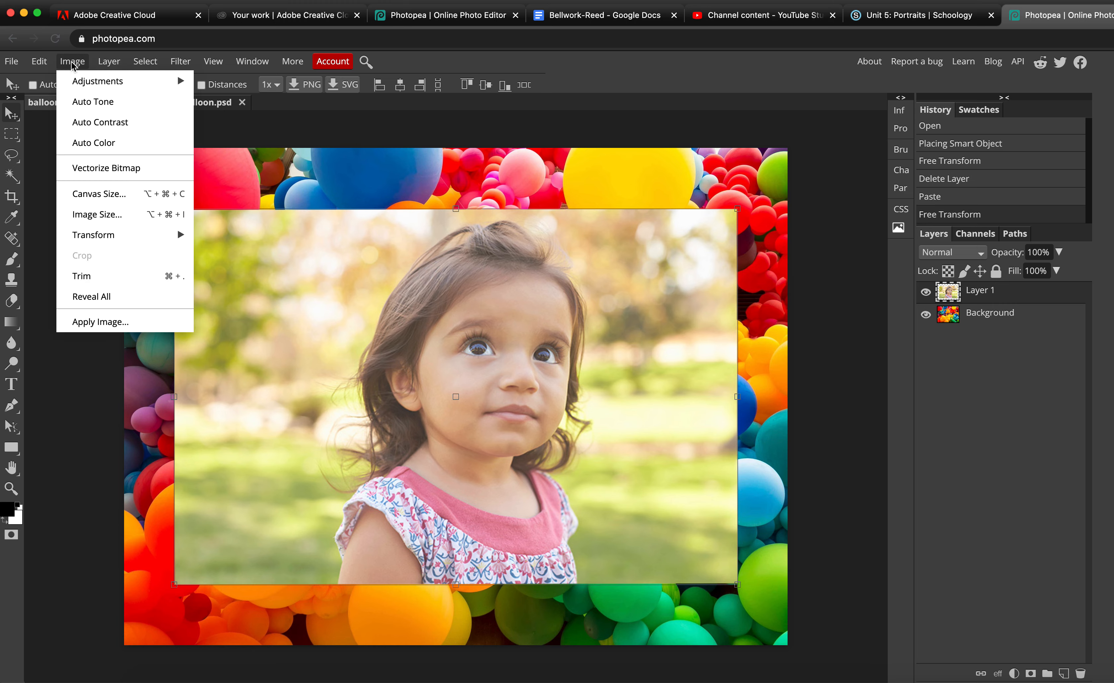
{"action": "left_click", "coordinate": [72, 61]}
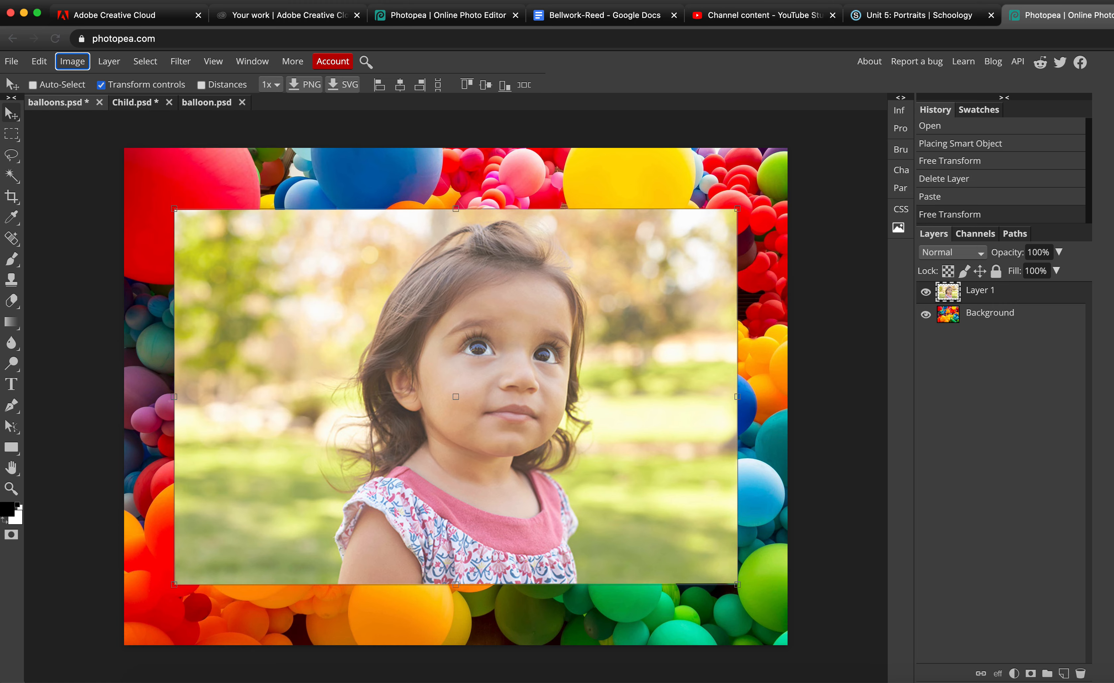
{"action": "left_click", "coordinate": [1015, 674]}
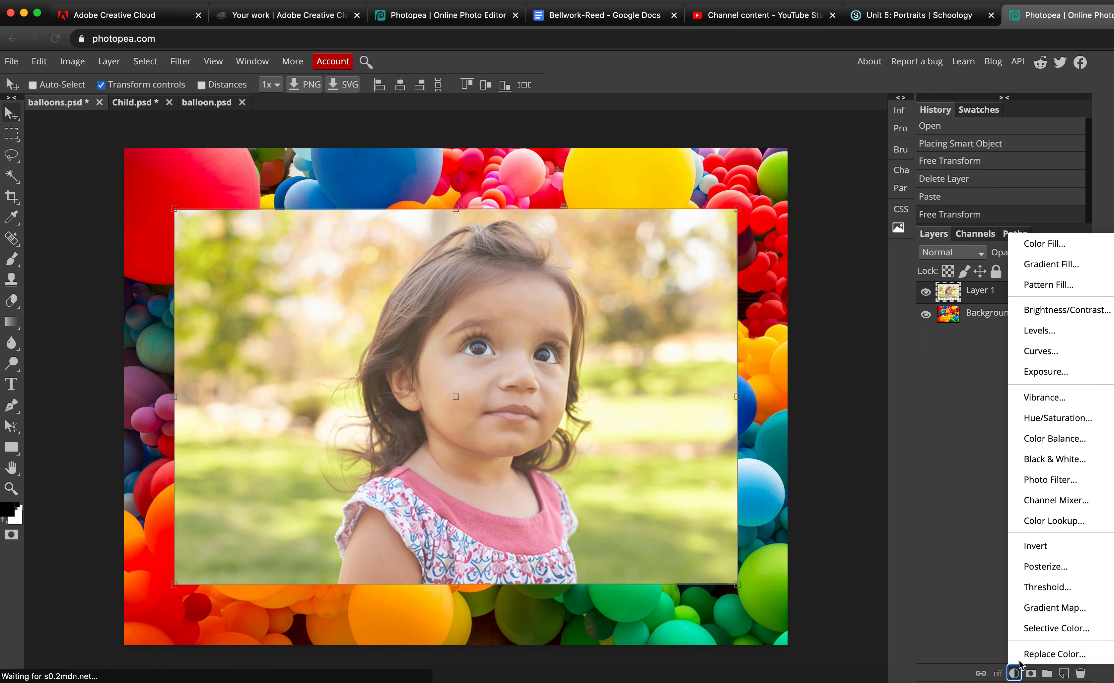
{"action": "left_click", "coordinate": [1053, 417]}
{"action": "mouse_move", "coordinate": [782, 226]}
{"action": "left_mouse_down"}
{"action": "mouse_move", "coordinate": [853, 221]}
{"action": "mouse_move", "coordinate": [786, 220]}
{"action": "left_mouse_up"}
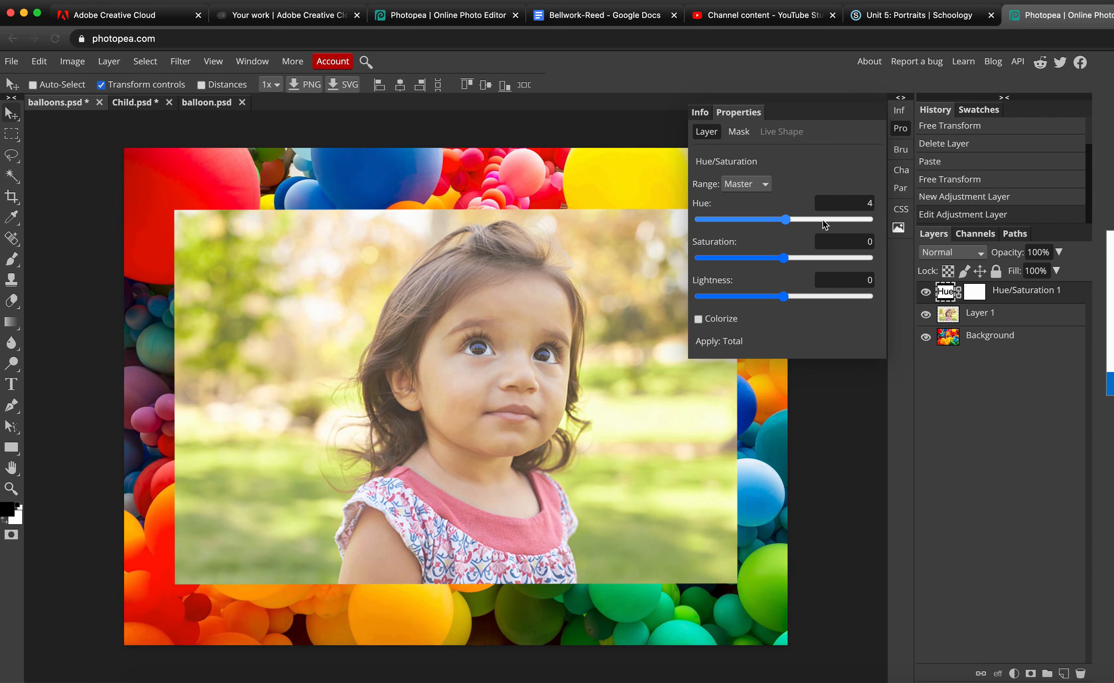
{"action": "left_click", "coordinate": [1080, 674]}
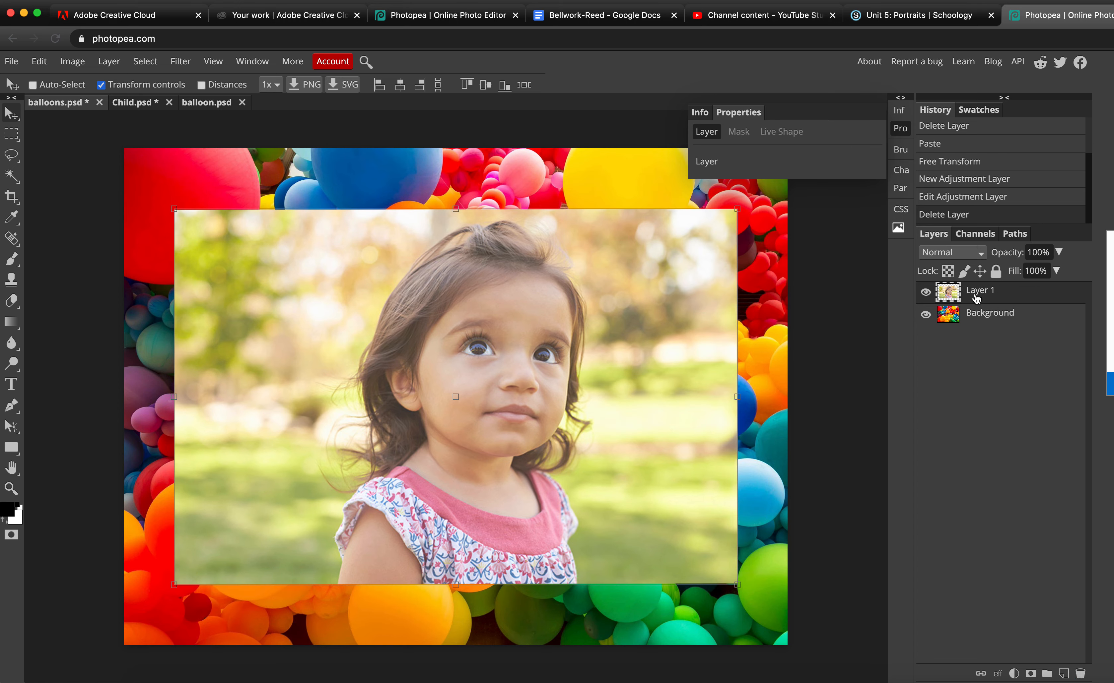
Apply a Hue/Saturation adjustment directly to the child's photo layer with saturation set to 17
{"action": "left_click", "coordinate": [64, 63]}
{"action": "mouse_move", "coordinate": [105, 81]}
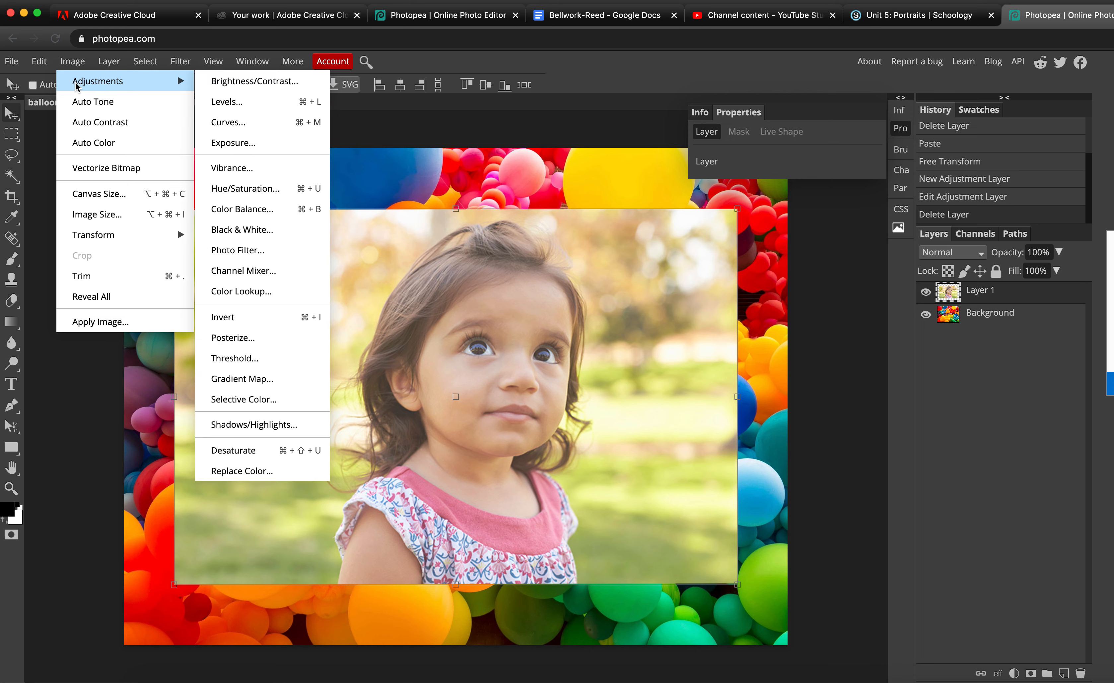
{"action": "left_click", "coordinate": [259, 188]}
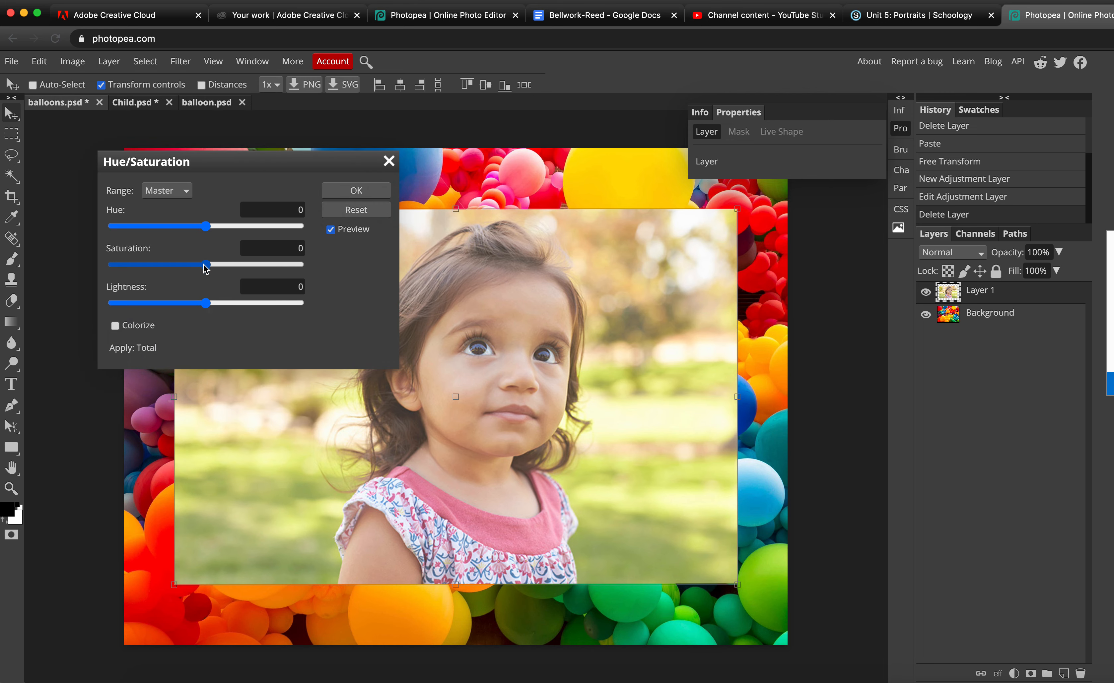
{"action": "mouse_move", "coordinate": [207, 269]}
{"action": "left_mouse_down"}
{"action": "mouse_move", "coordinate": [242, 272]}
{"action": "mouse_move", "coordinate": [215, 271]}
{"action": "mouse_move", "coordinate": [225, 270]}
{"action": "left_mouse_up"}
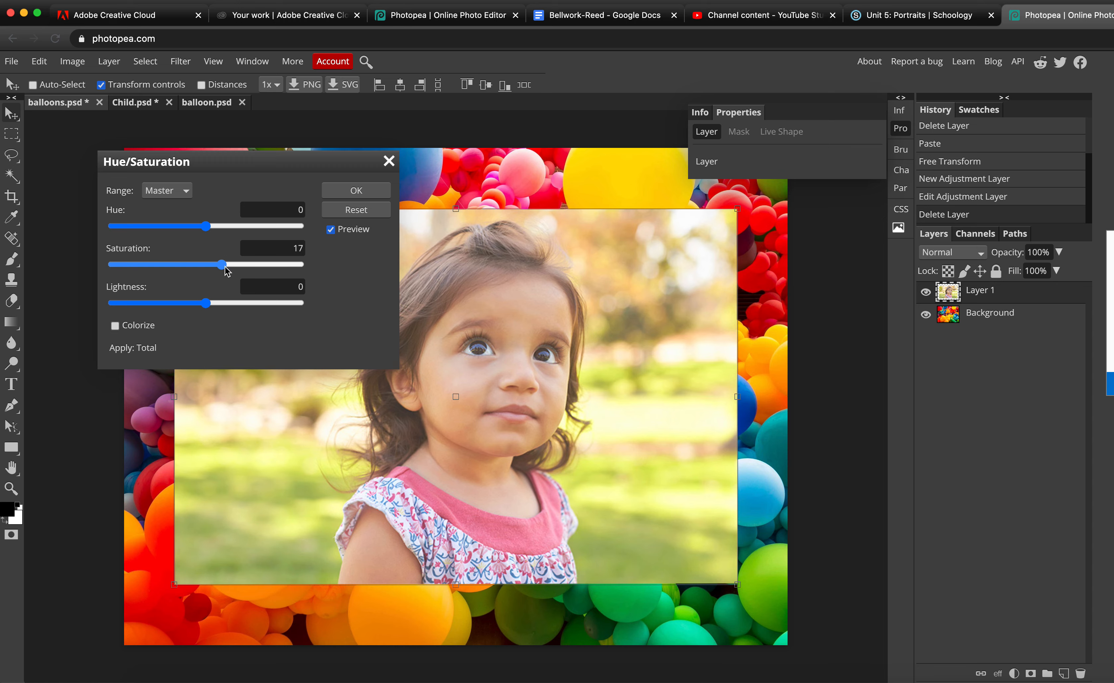
{"action": "left_click", "coordinate": [344, 193]}
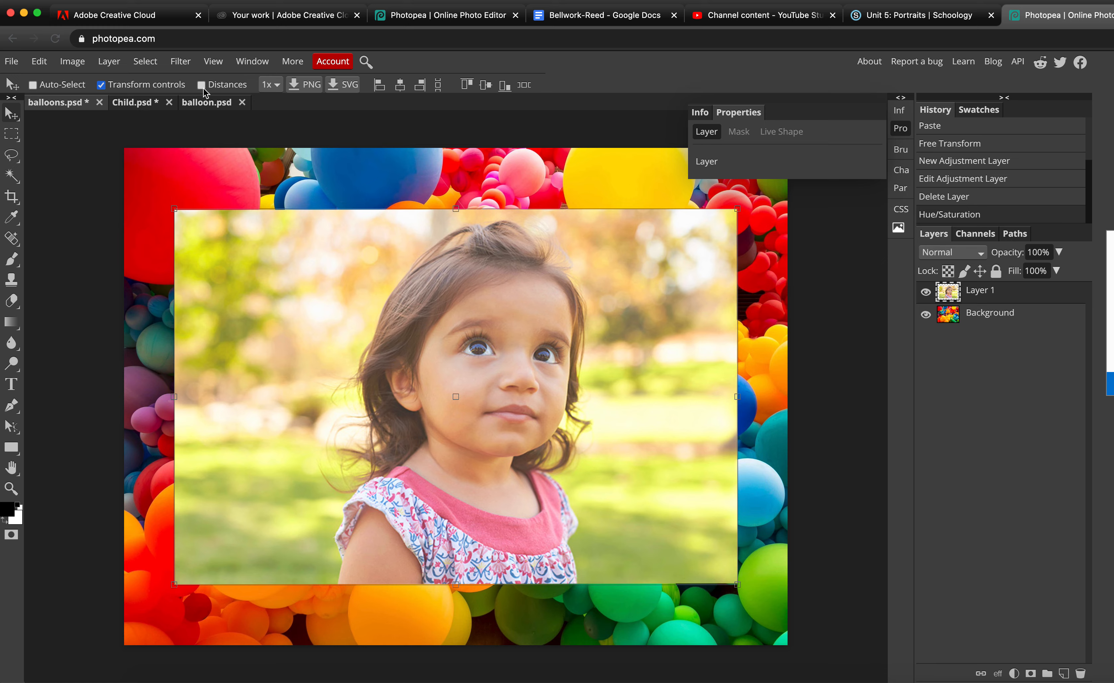
Convert the child's photo layer to black and white with the green value set to -118
{"action": "left_click", "coordinate": [73, 62]}
{"action": "mouse_move", "coordinate": [91, 81]}
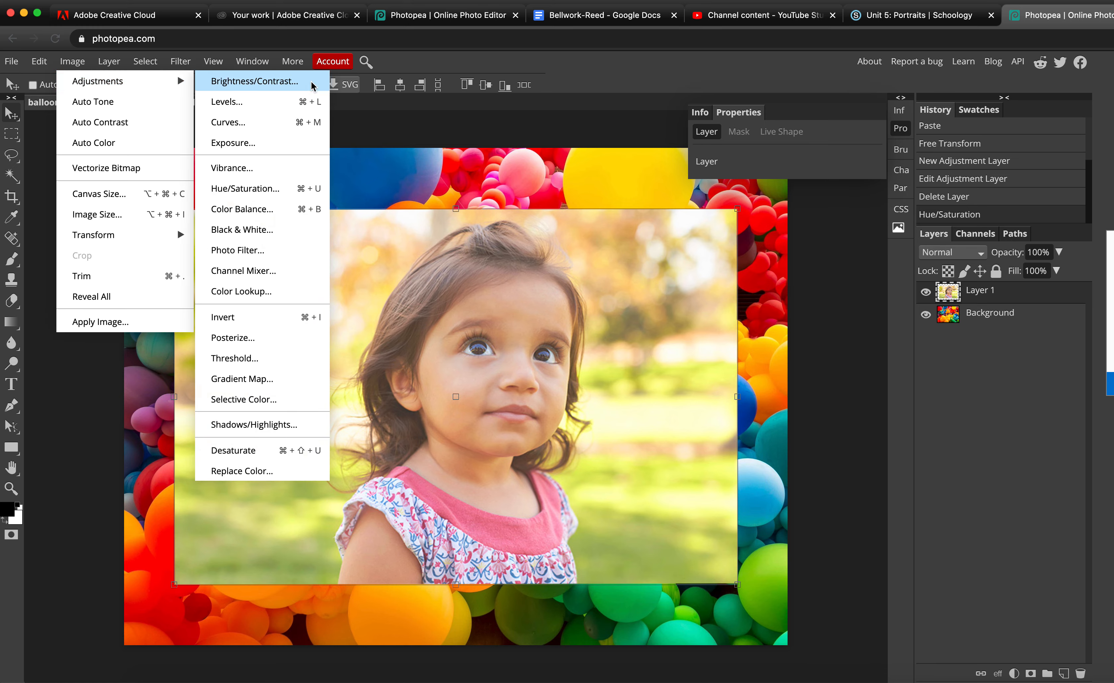
{"action": "left_click", "coordinate": [262, 230]}
{"action": "left_click_drag", "start_coordinate": [256, 167], "coordinate": [186, 130]}
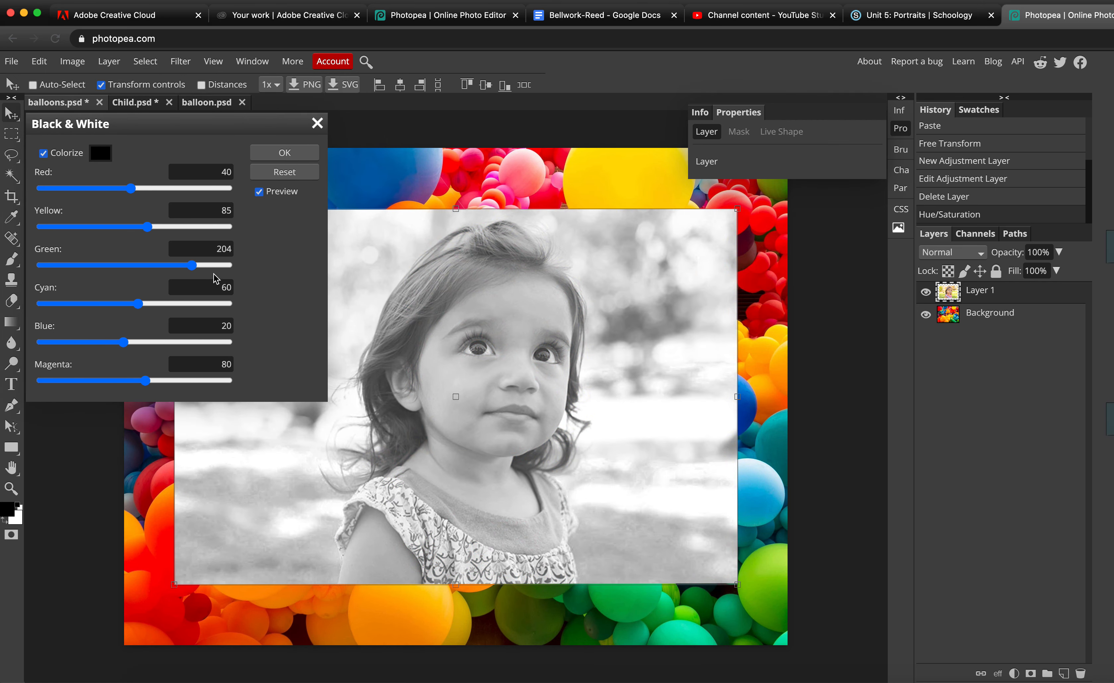
{"action": "left_click_drag", "start_coordinate": [190, 265], "coordinate": [70, 270]}
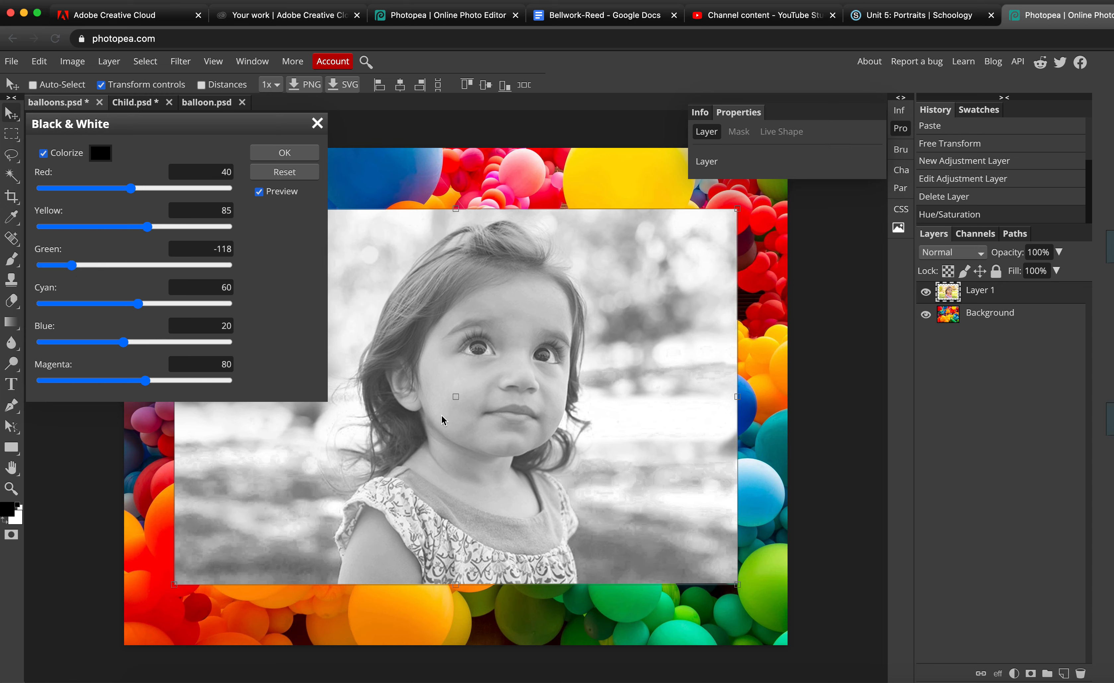
{"action": "left_click", "coordinate": [288, 155]}
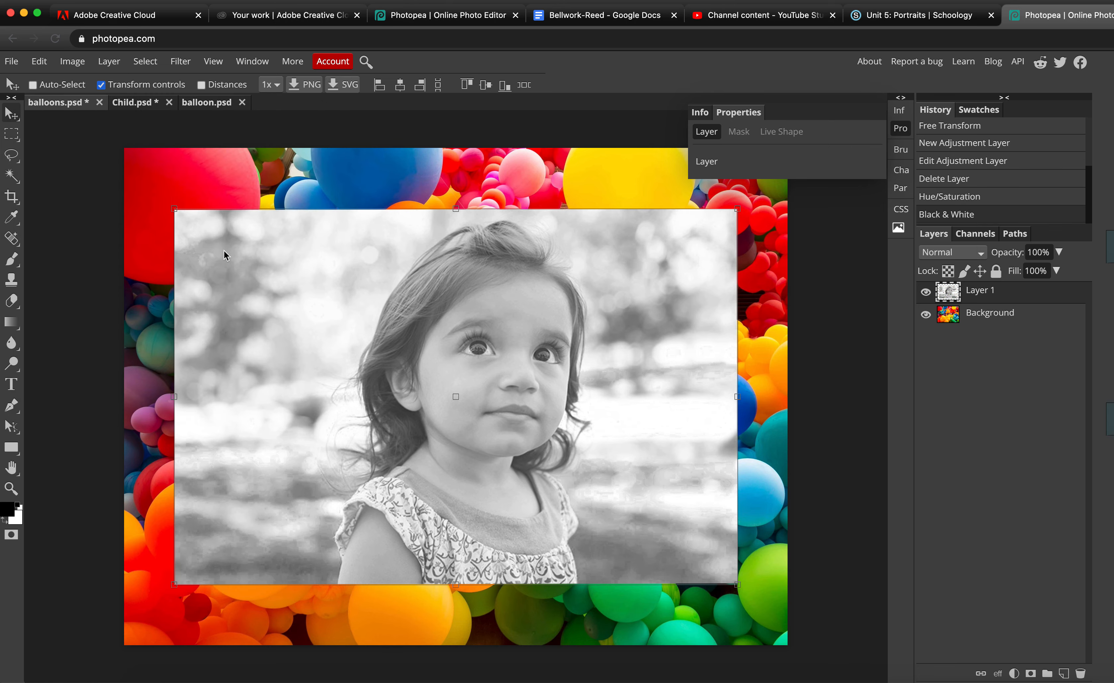
Apply Levels to the child's photo layer with the black input at 67 and the midtone at 0.84
{"action": "left_click", "coordinate": [73, 61]}
{"action": "mouse_move", "coordinate": [97, 85]}
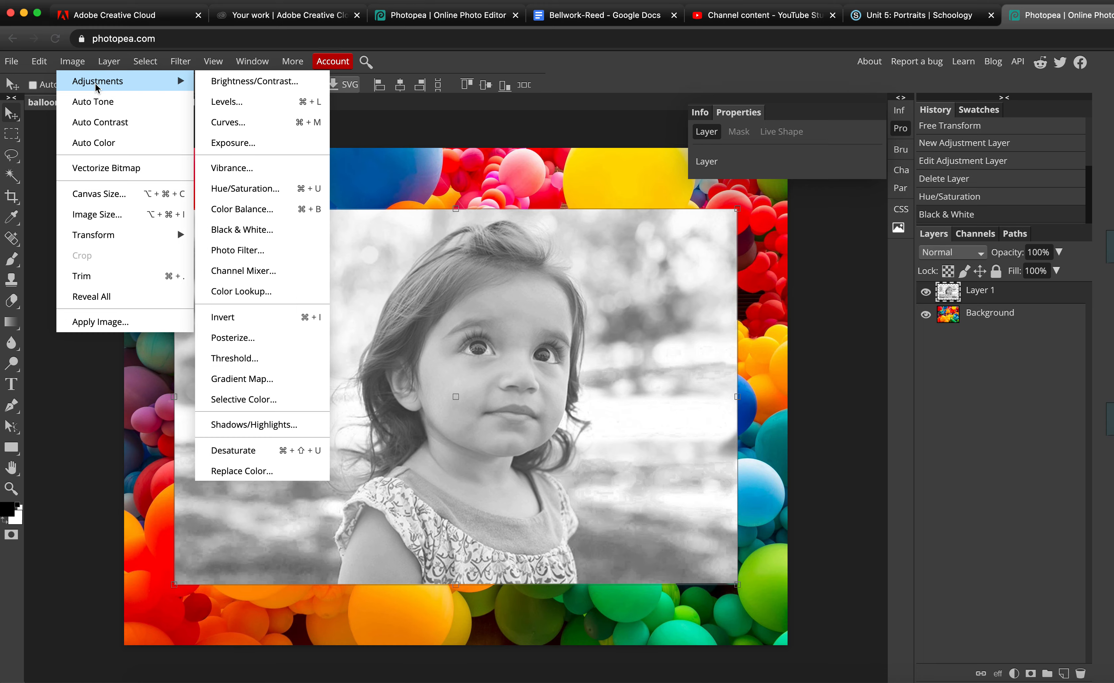
{"action": "left_click", "coordinate": [249, 106]}
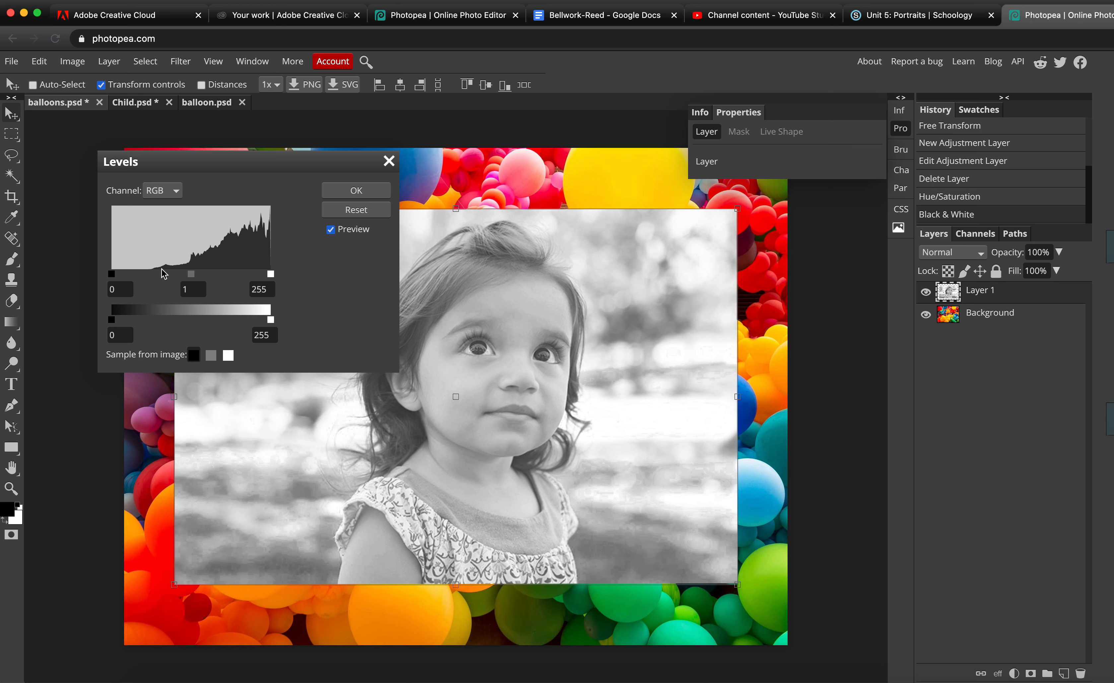
{"action": "left_click_drag", "start_coordinate": [111, 274], "coordinate": [155, 276]}
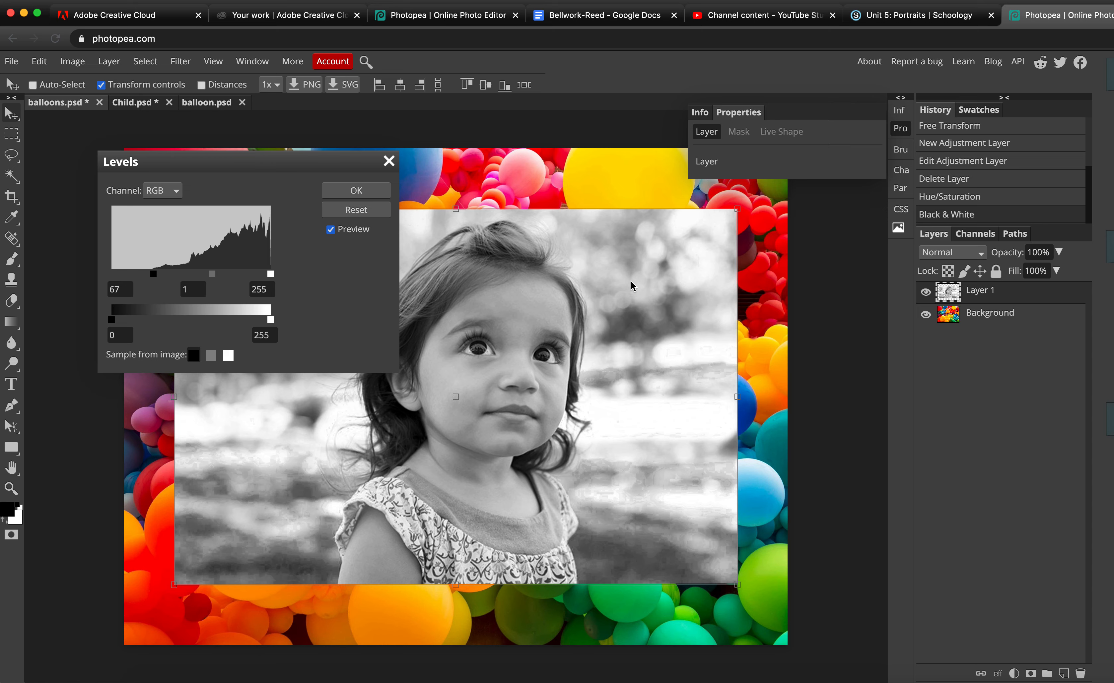
{"action": "mouse_move", "coordinate": [212, 274]}
{"action": "left_mouse_down"}
{"action": "mouse_move", "coordinate": [231, 275]}
{"action": "mouse_move", "coordinate": [196, 275]}
{"action": "mouse_move", "coordinate": [215, 273]}
{"action": "left_mouse_up"}
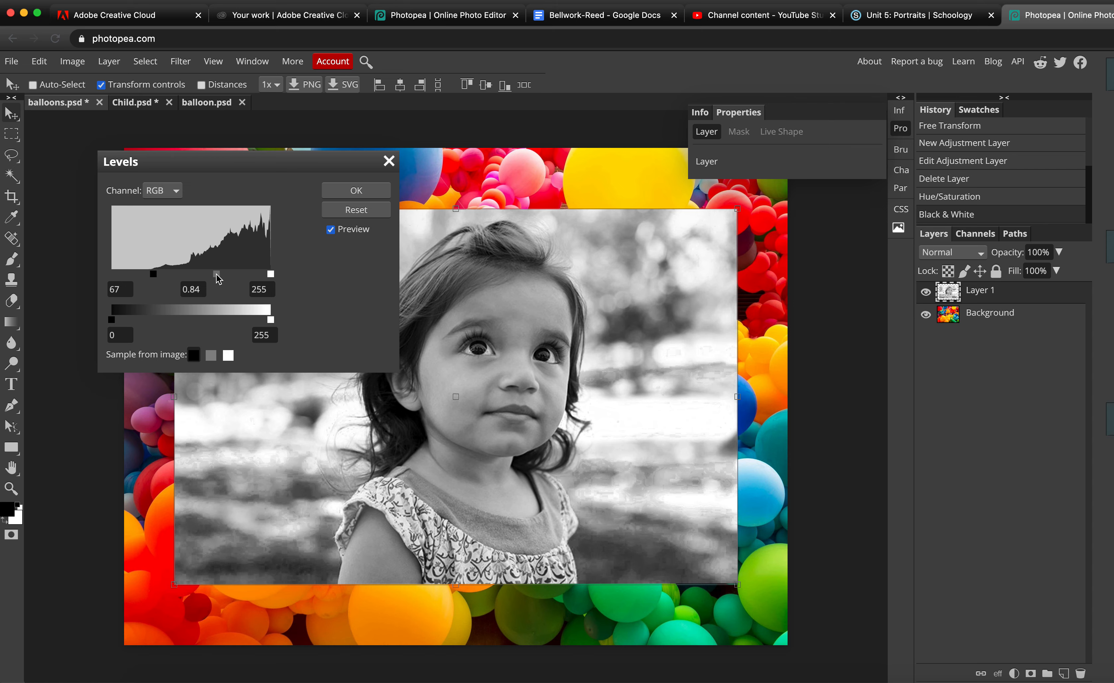
{"action": "left_click", "coordinate": [363, 197]}
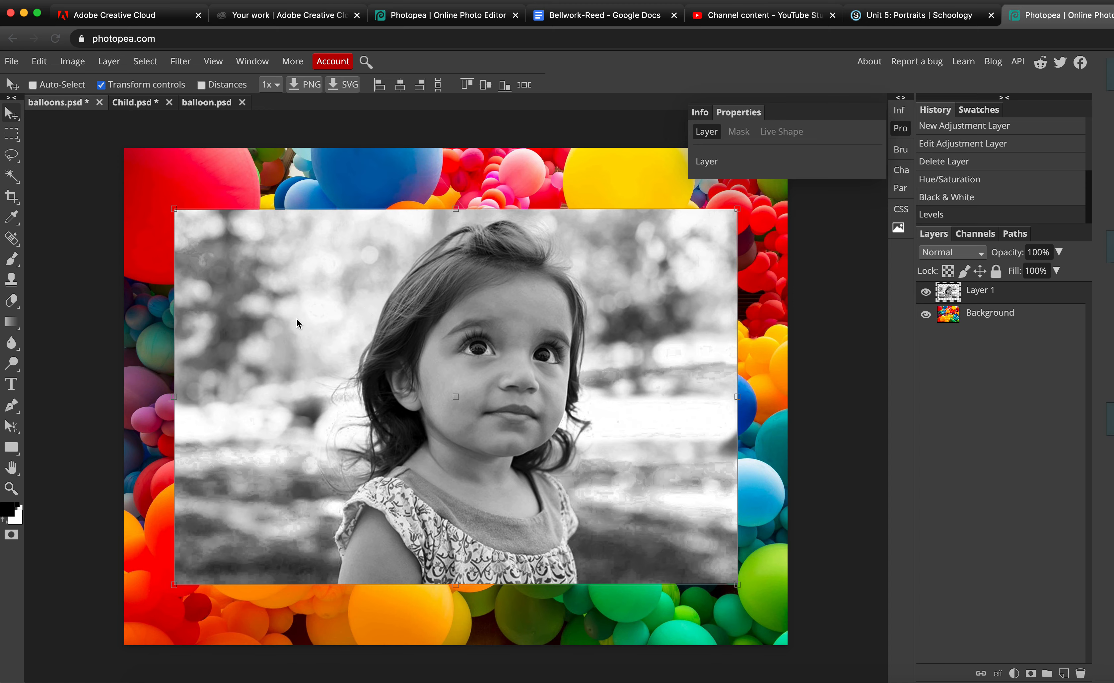
Enlarge the black-and-white photo to 111.54%, keeping it centred with an even balloon border around it
{"action": "left_click_drag", "start_coordinate": [169, 204], "coordinate": [141, 174]}
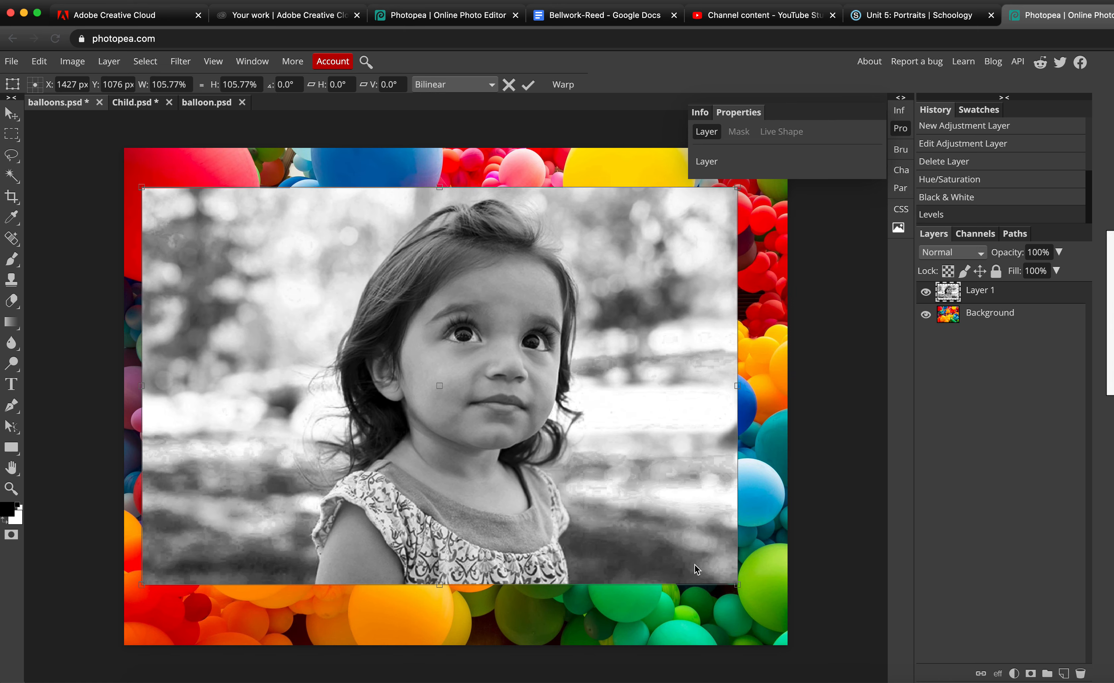
{"action": "left_click_drag", "start_coordinate": [748, 591], "coordinate": [770, 605]}
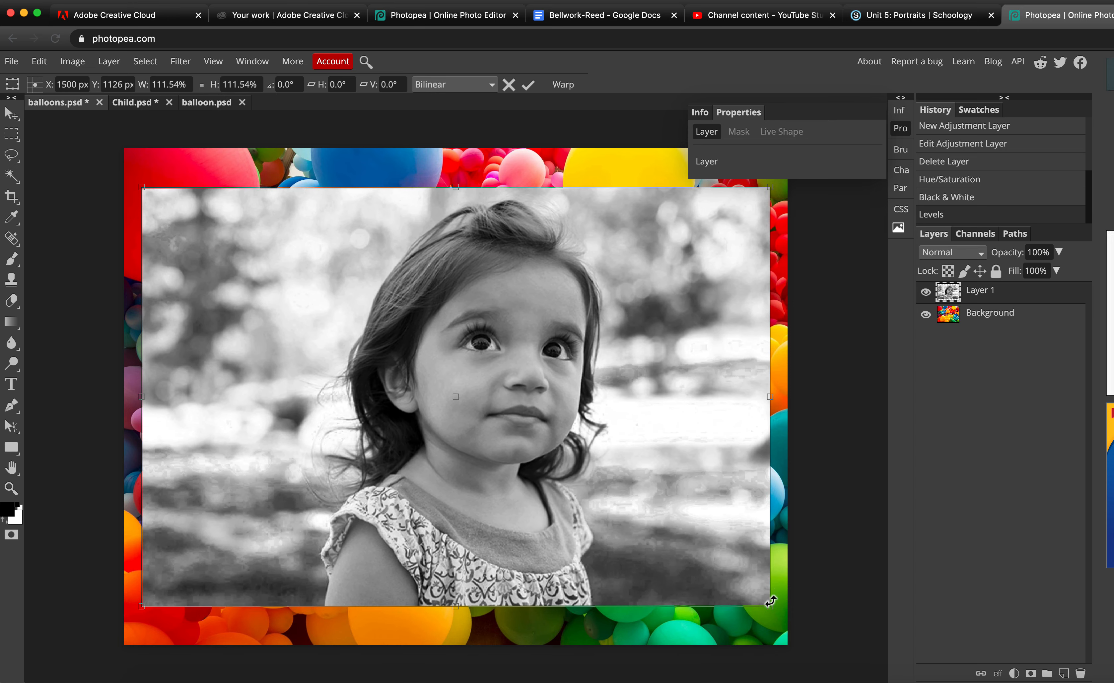
{"action": "left_click", "coordinate": [528, 85]}
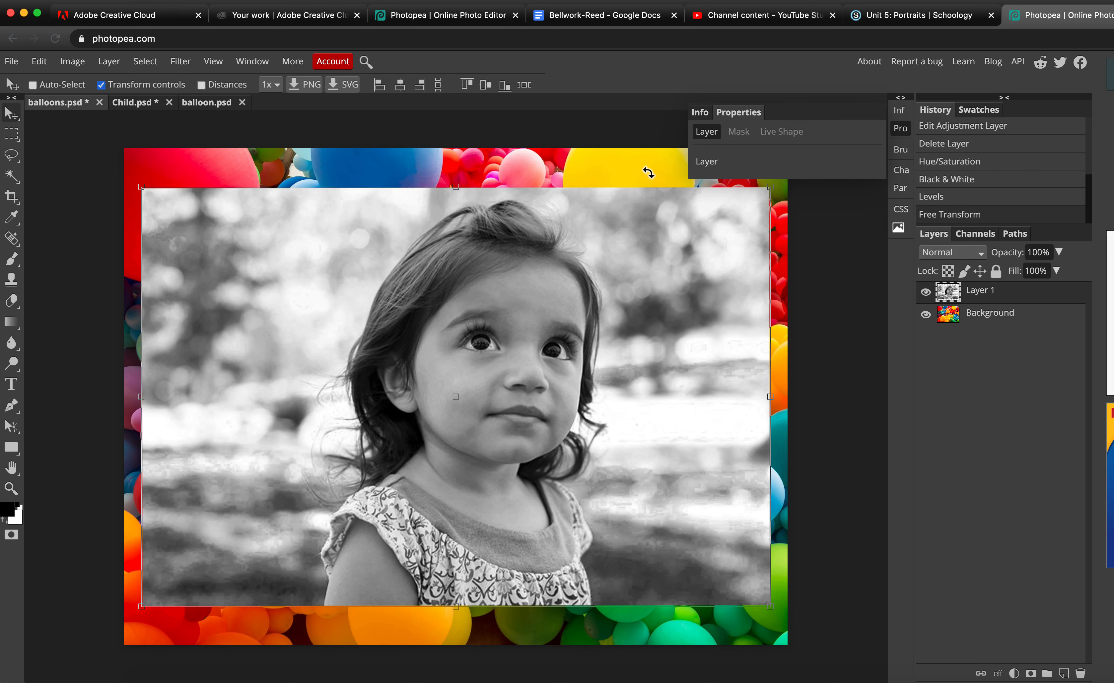
Copy the entire balloon.psd image and paste it into balloons.psd as a new layer
{"action": "left_click", "coordinate": [207, 103]}
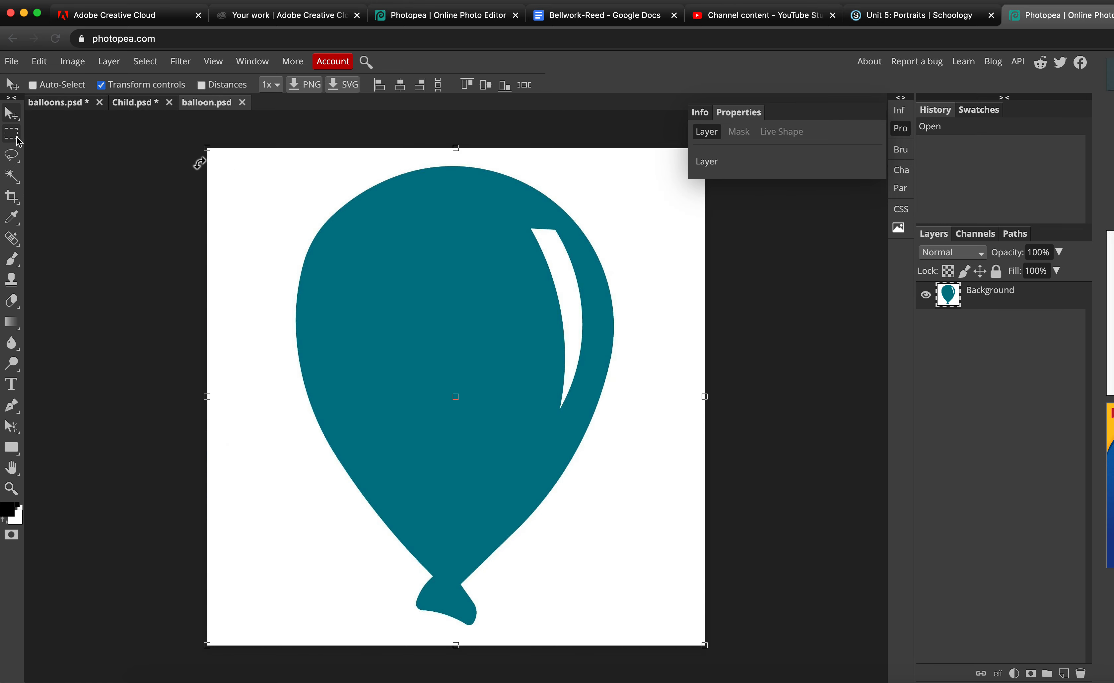
{"action": "key", "text": "super+a"}
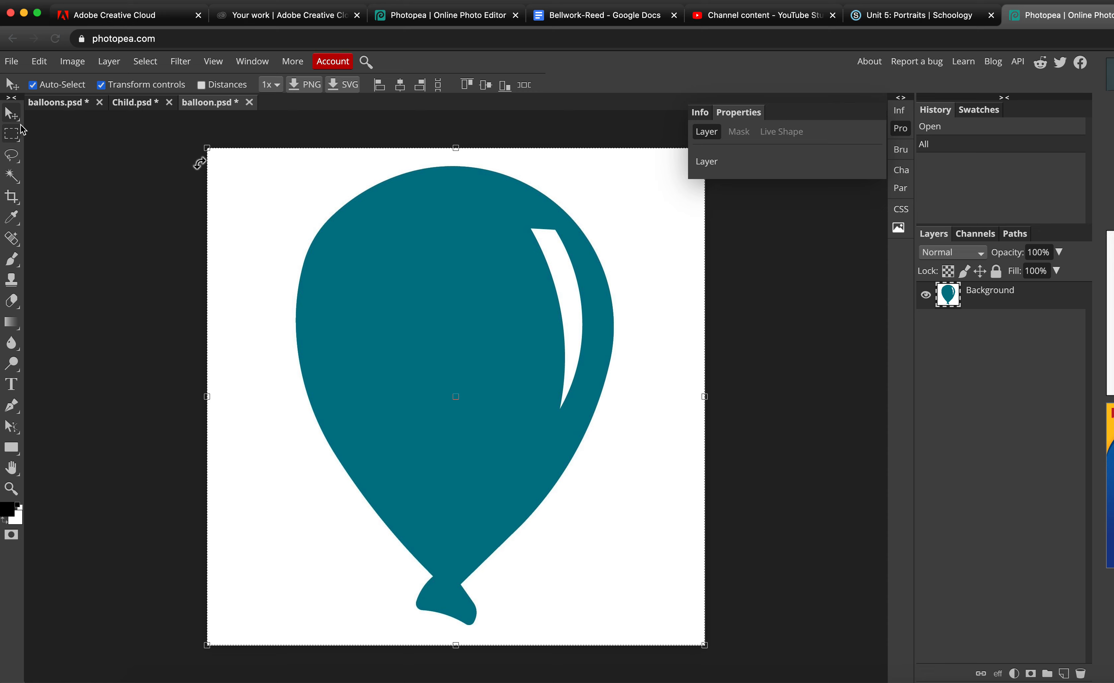
{"action": "left_click", "coordinate": [132, 104]}
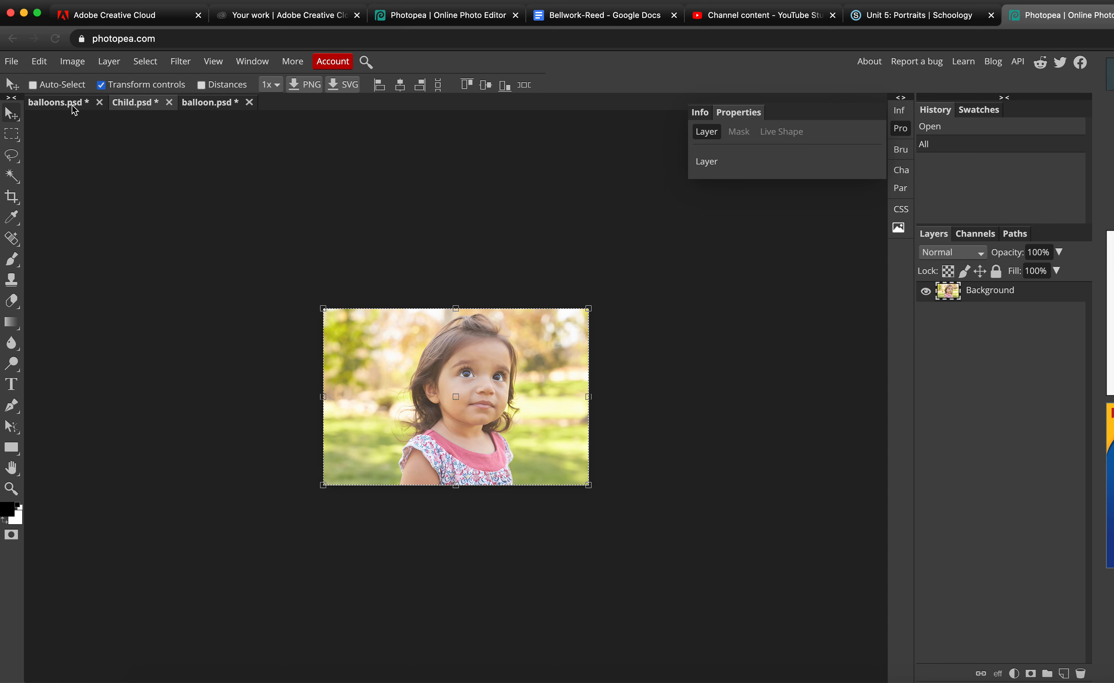
{"action": "left_click", "coordinate": [76, 108]}
{"action": "key", "text": "super+v"}
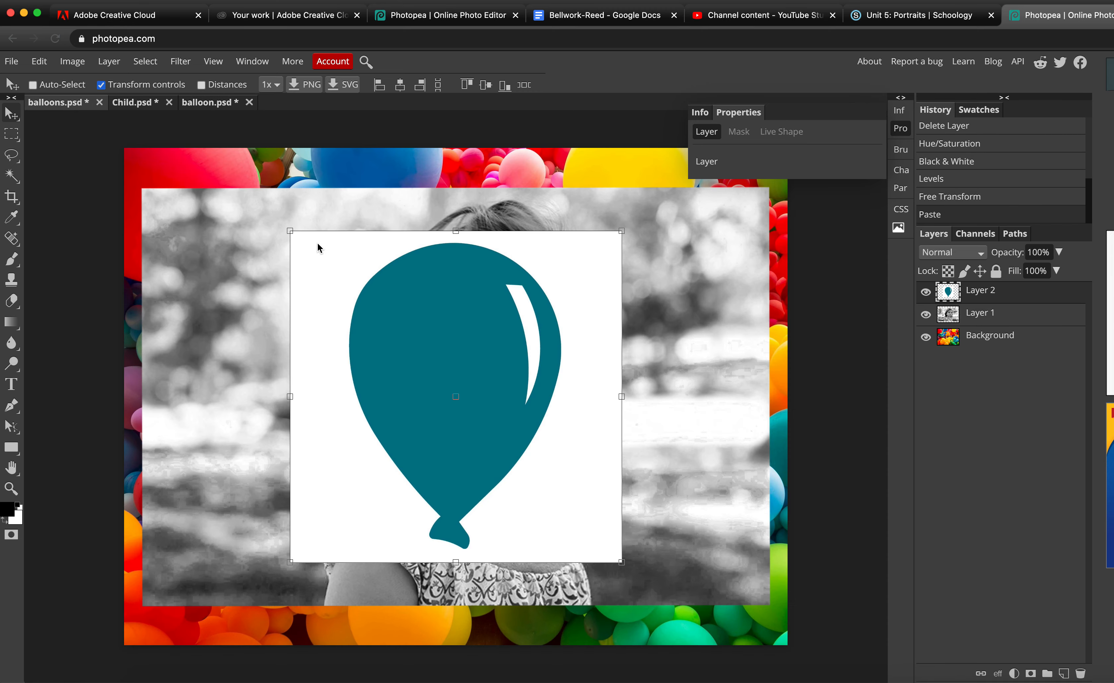
Scale the pasted balloon to 34.53%, rotate it -23°, and place it in the photo's upper-left corner
{"action": "left_click_drag", "start_coordinate": [622, 562], "coordinate": [404, 366]}
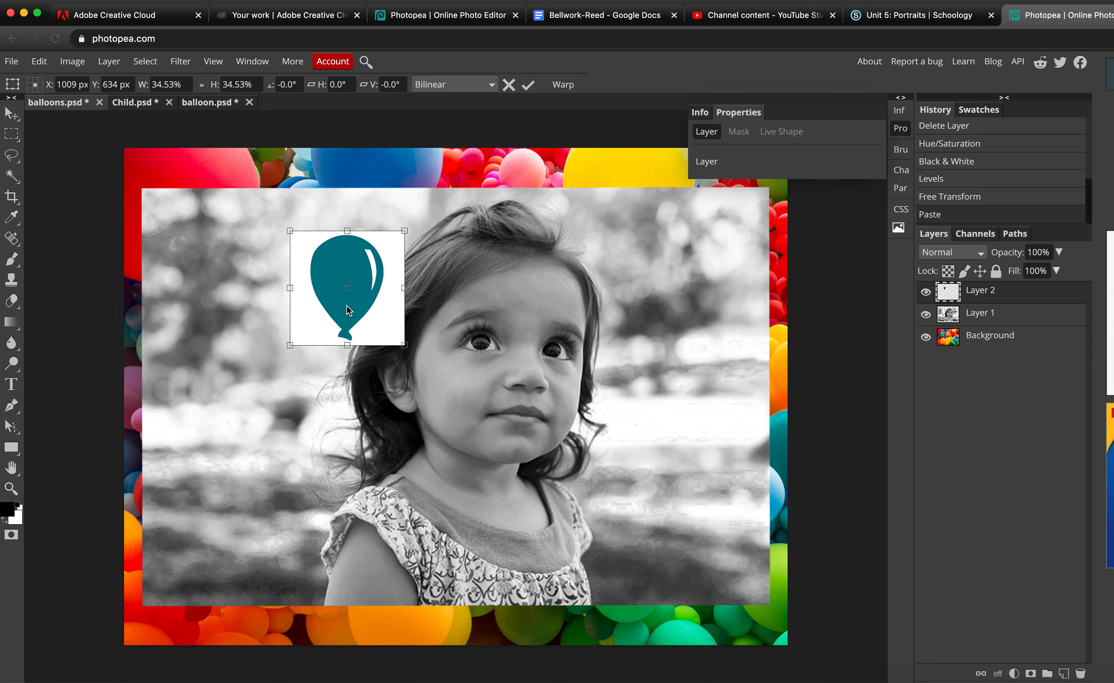
{"action": "left_click_drag", "start_coordinate": [371, 285], "coordinate": [240, 255]}
{"action": "left_click_drag", "start_coordinate": [281, 319], "coordinate": [304, 288]}
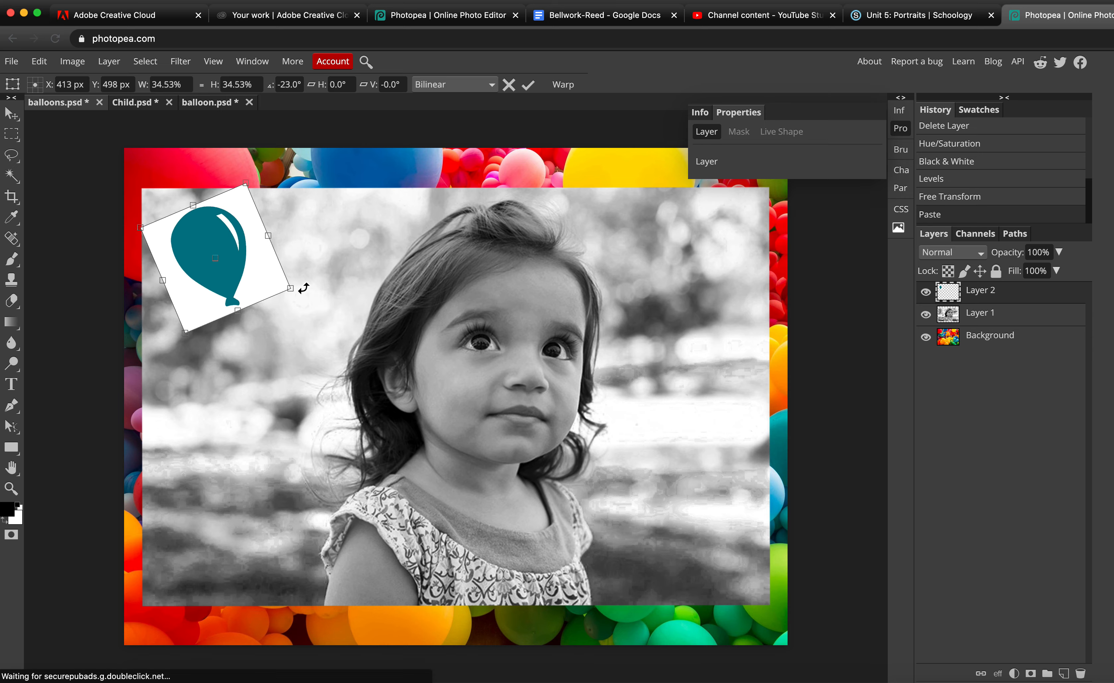
{"action": "left_click_drag", "start_coordinate": [232, 238], "coordinate": [239, 246]}
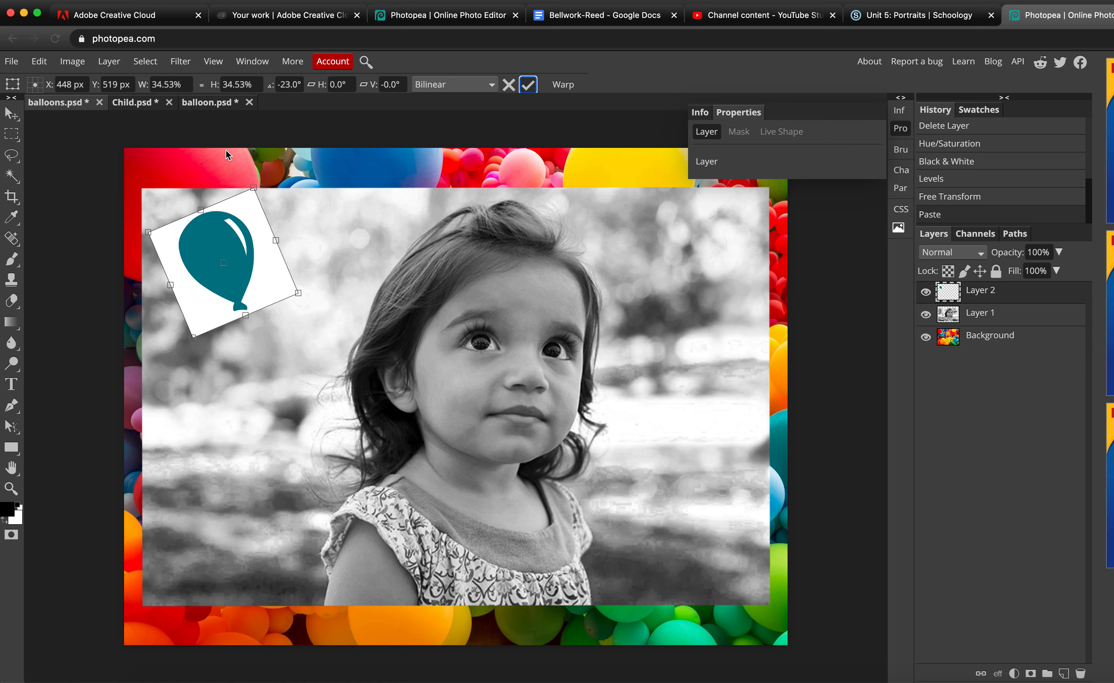
{"action": "left_click", "coordinate": [528, 85]}
Select the teal balloon shape on Layer 2 with the Magic Wand at tolerance 16, and hide Layer 2
{"action": "left_click", "coordinate": [10, 182]}
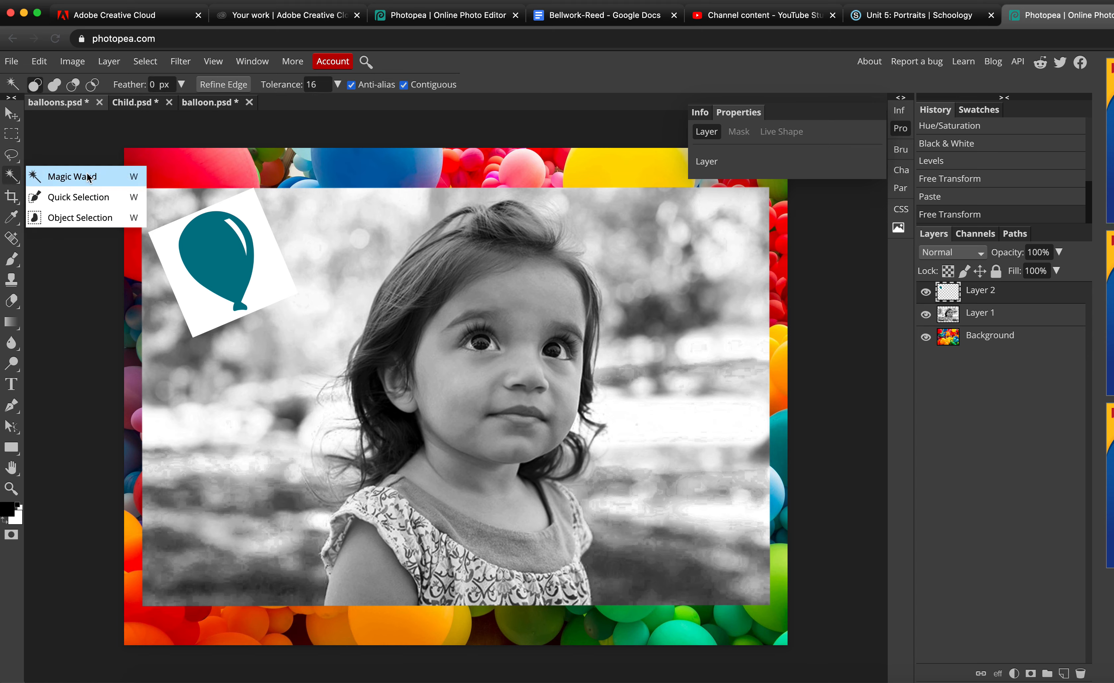
{"action": "left_click", "coordinate": [74, 177]}
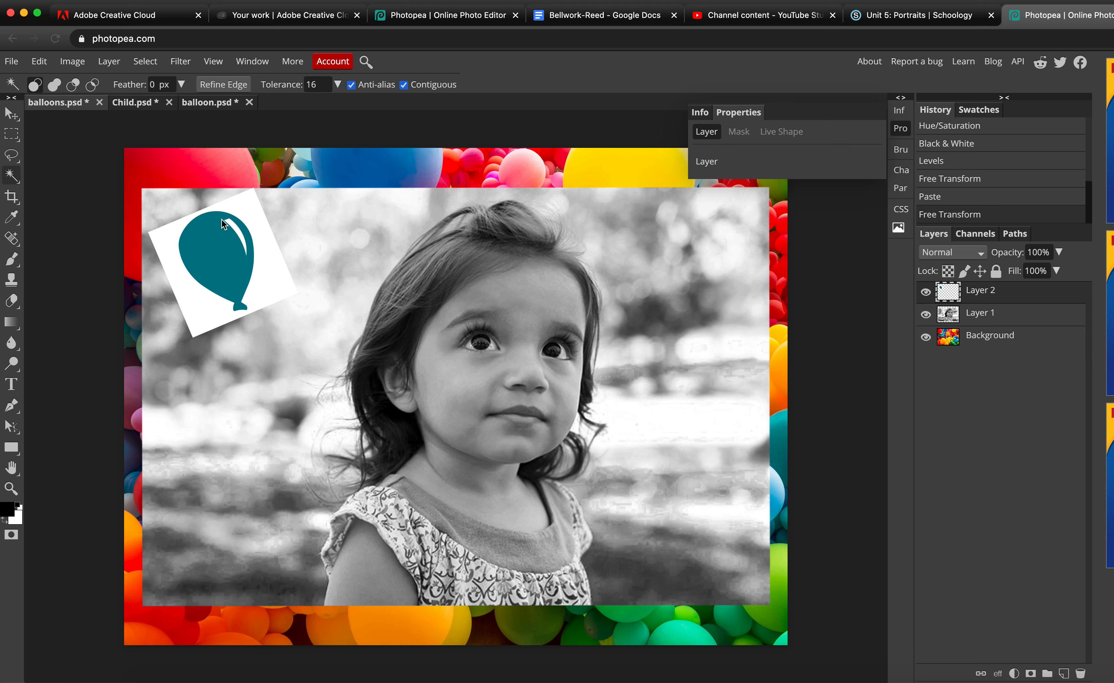
{"action": "left_click", "coordinate": [212, 252]}
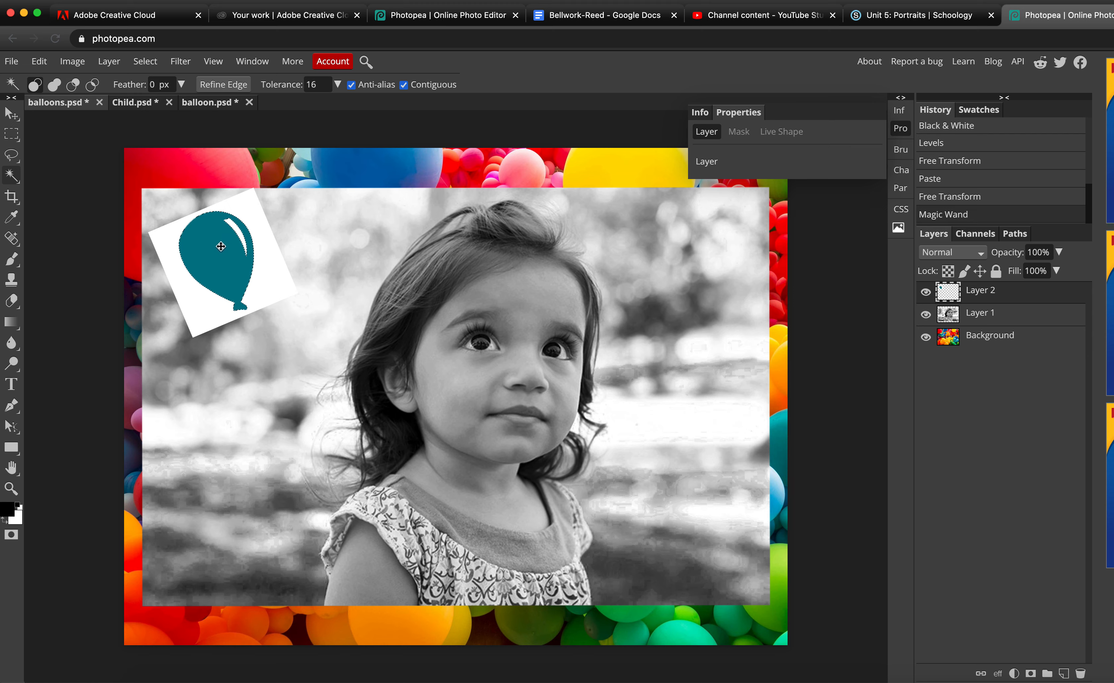
{"action": "left_click", "coordinate": [926, 294]}
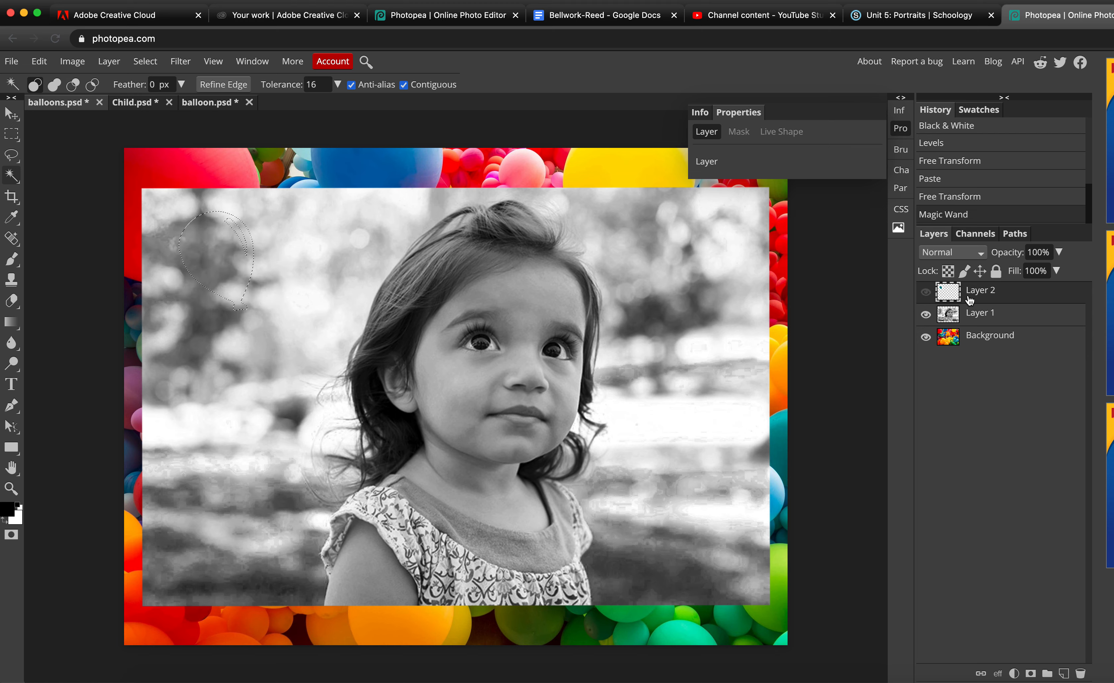
Add a raster mask to Layer 1 from the balloon selection and invert it to cut a balloon-shaped window in the photo
{"action": "left_click", "coordinate": [981, 322]}
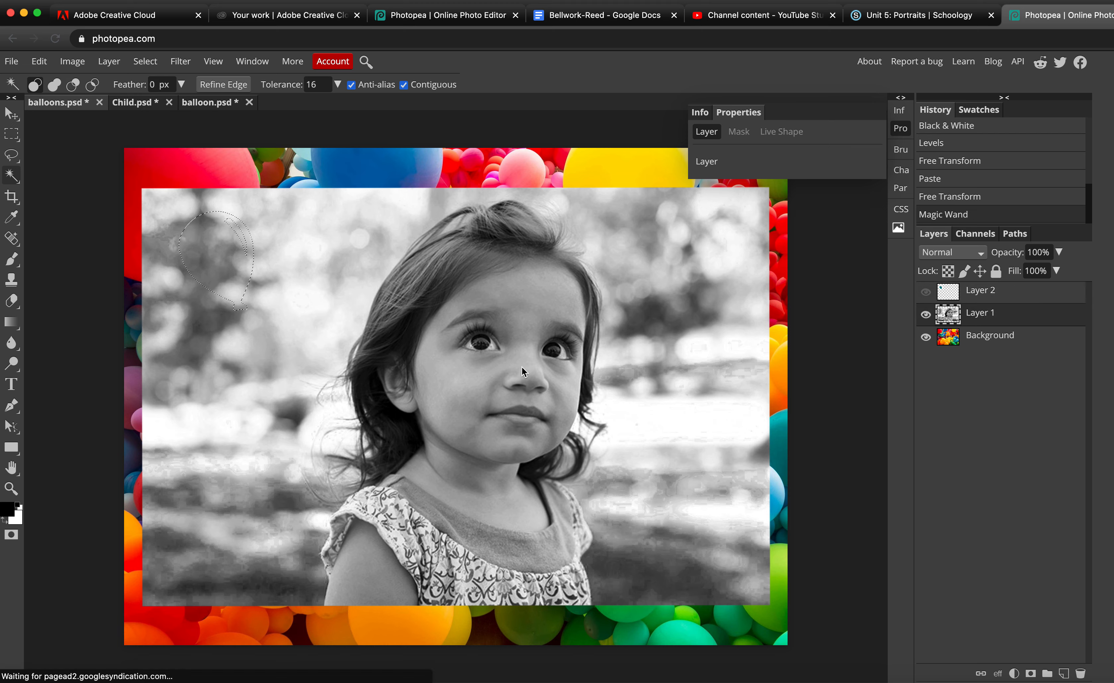
{"action": "left_click", "coordinate": [1030, 674]}
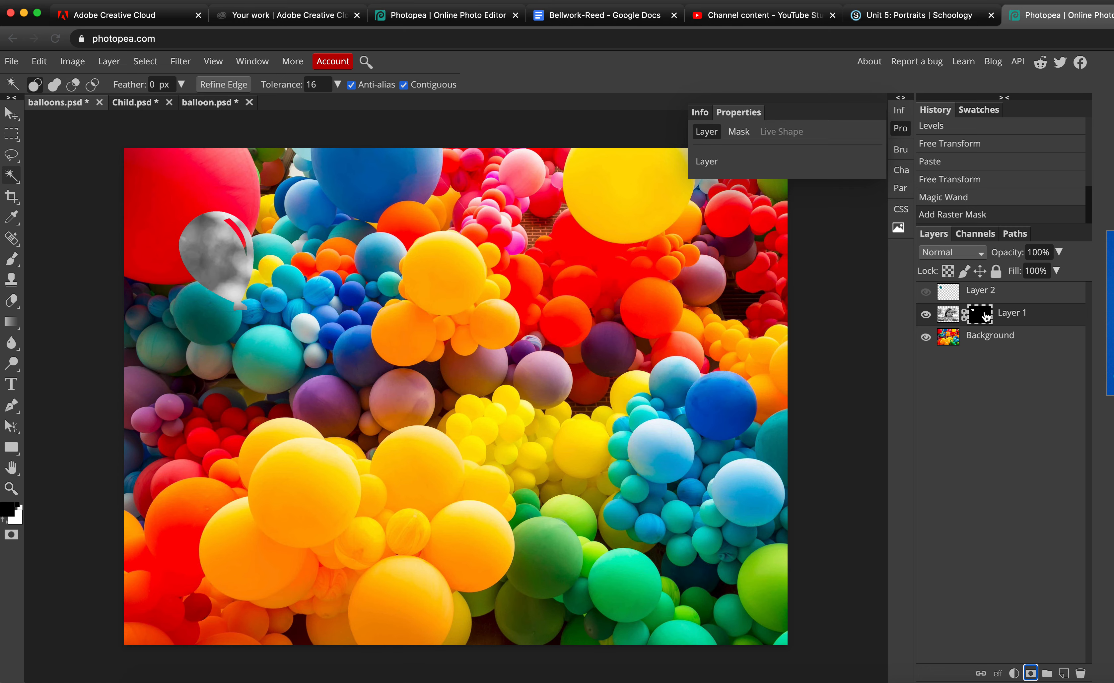
{"action": "key", "text": "super+i"}
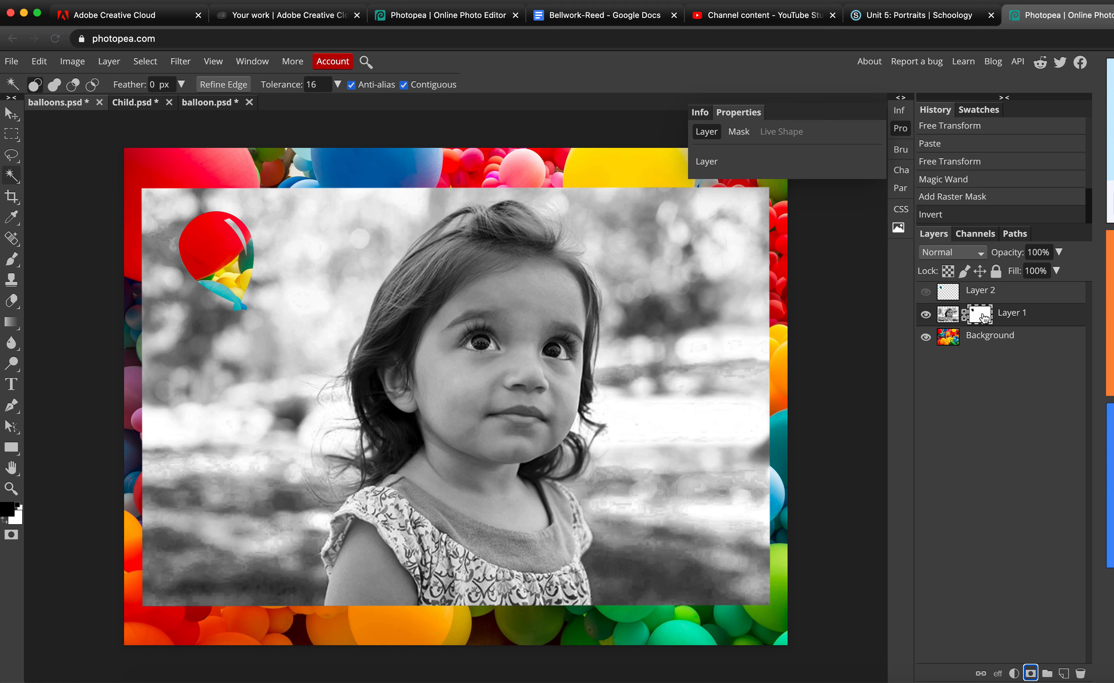
Show Layer 2 again, move its balloon graphic down and right of the first cutout, and rotate it 45.4°
{"action": "left_click", "coordinate": [949, 295]}
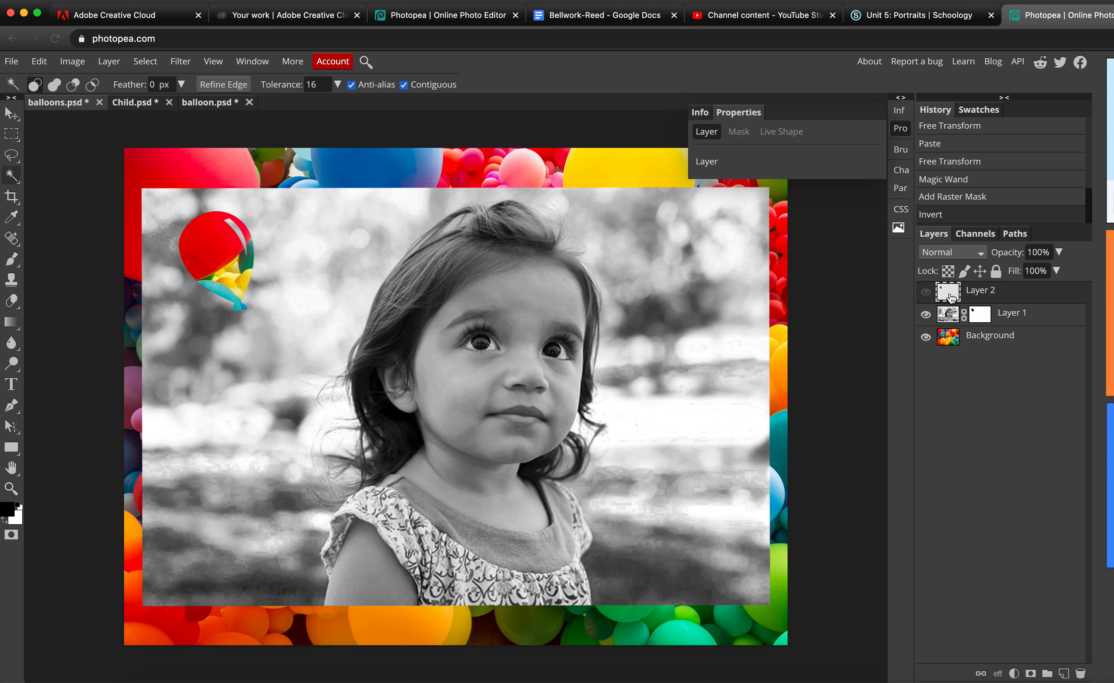
{"action": "left_click", "coordinate": [925, 294]}
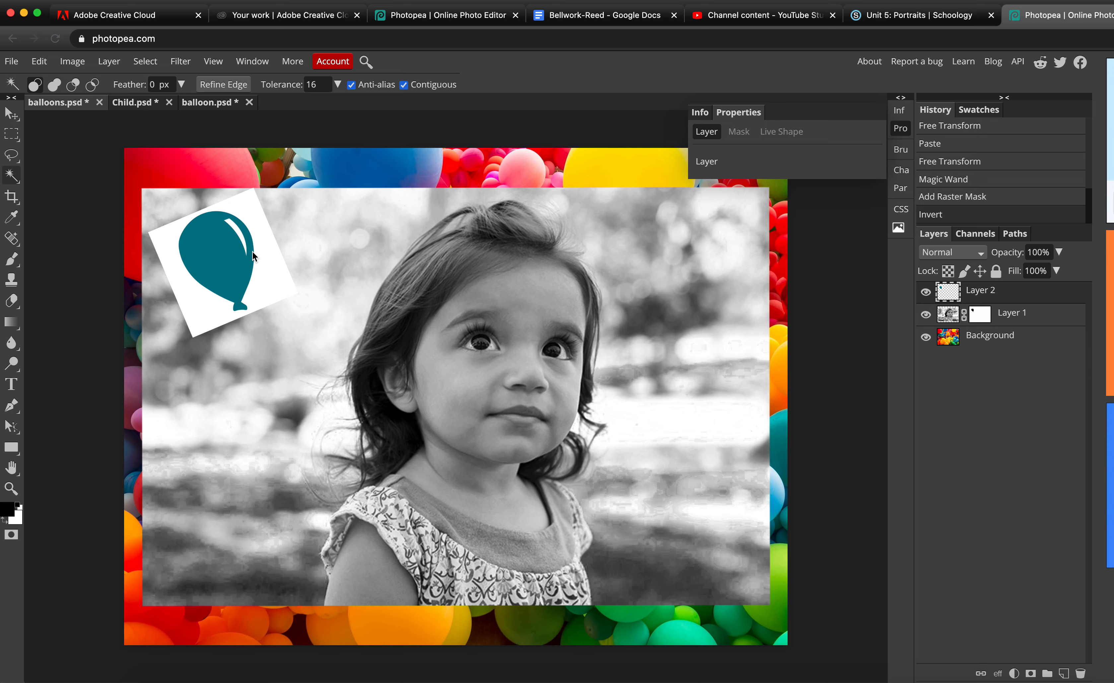
{"action": "left_click", "coordinate": [11, 113]}
{"action": "left_click_drag", "start_coordinate": [250, 265], "coordinate": [331, 355]}
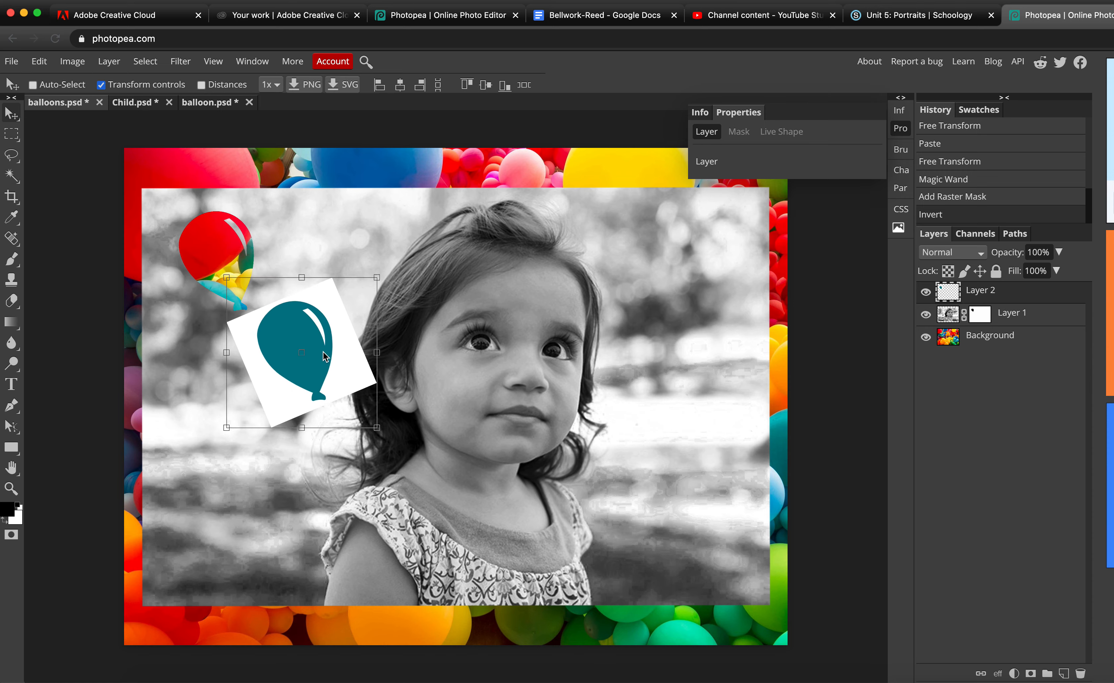
{"action": "left_click_drag", "start_coordinate": [397, 275], "coordinate": [371, 366]}
{"action": "left_click_drag", "start_coordinate": [277, 318], "coordinate": [281, 281]}
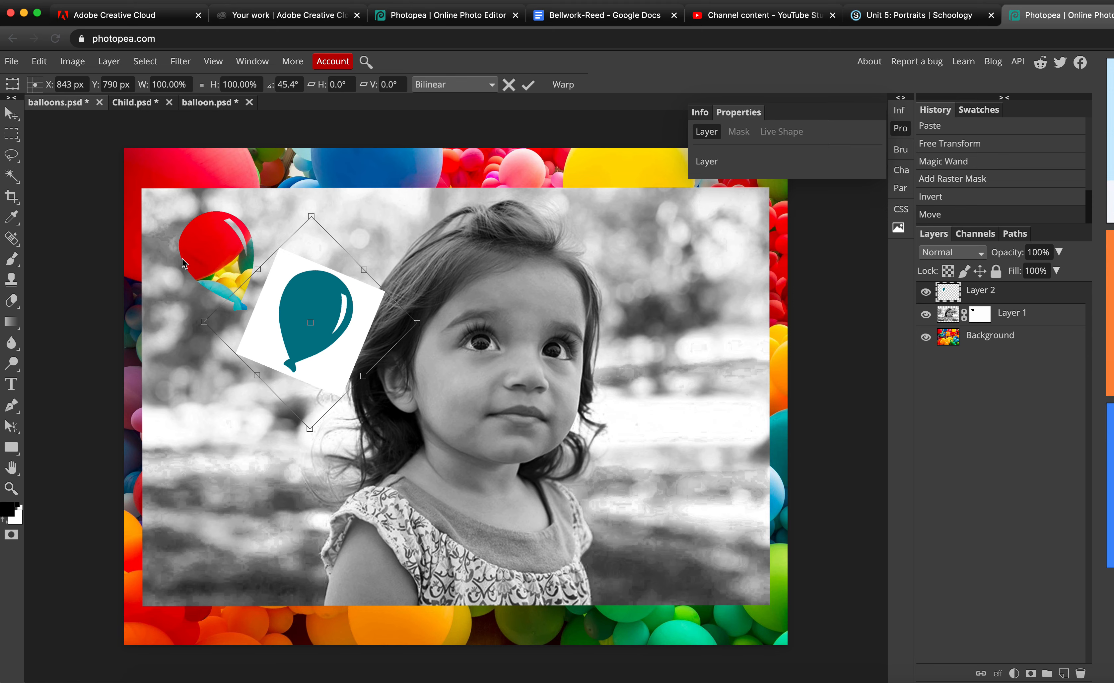
Select the rotated teal balloon on Layer 2 with the Magic Wand and hide that layer
{"action": "left_click", "coordinate": [11, 175]}
{"action": "left_click", "coordinate": [303, 297]}
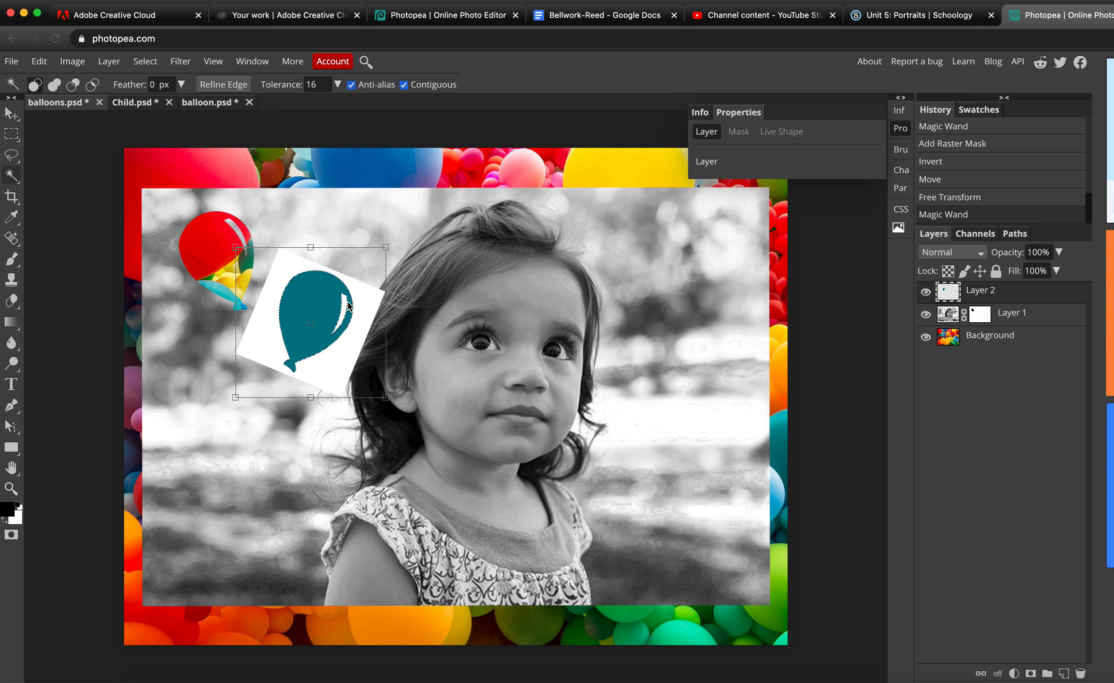
{"action": "left_click", "coordinate": [926, 291]}
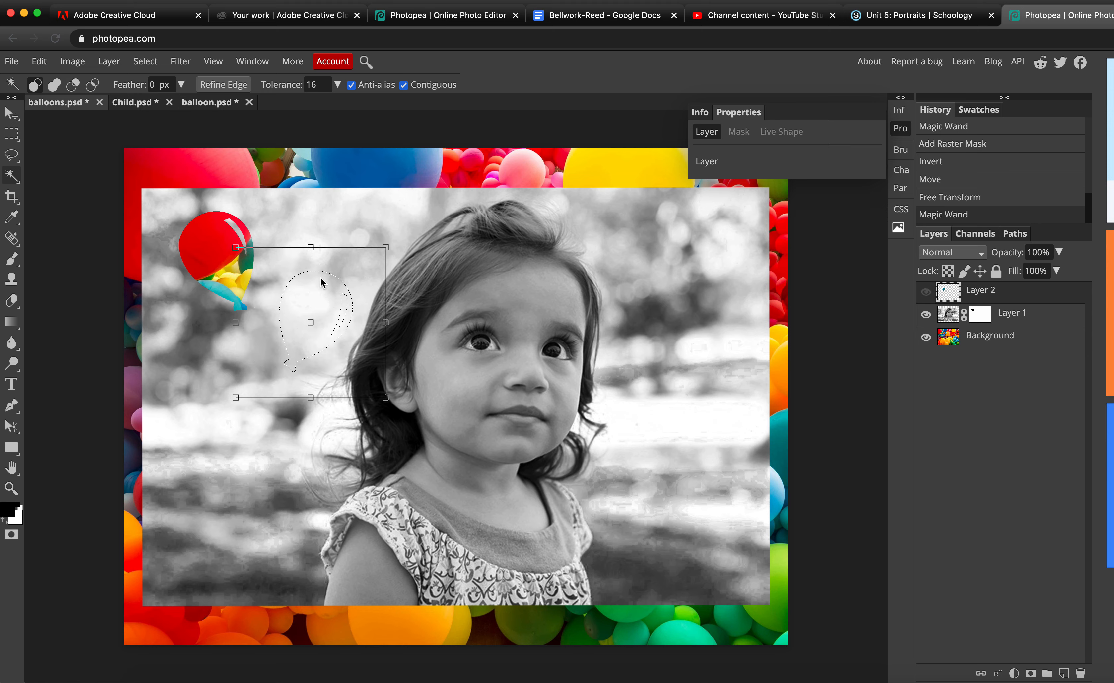
Fill the balloon selection with black on Layer 1's mask to cut a second balloon-shaped window
{"action": "left_click", "coordinate": [980, 315]}
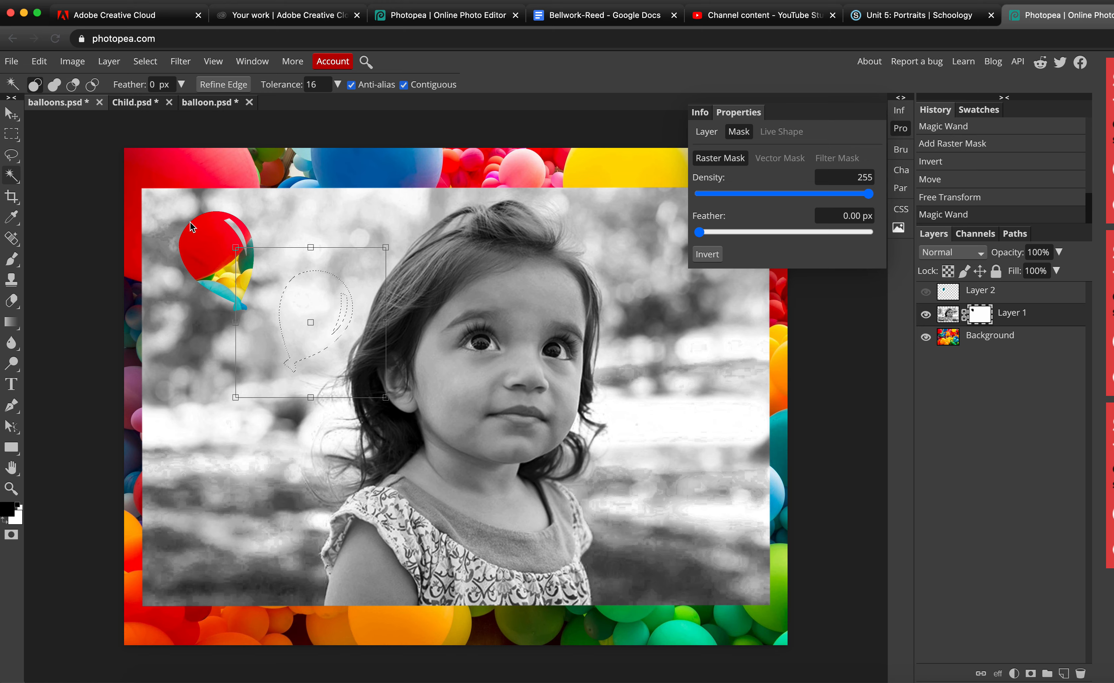
{"action": "left_click", "coordinate": [40, 64]}
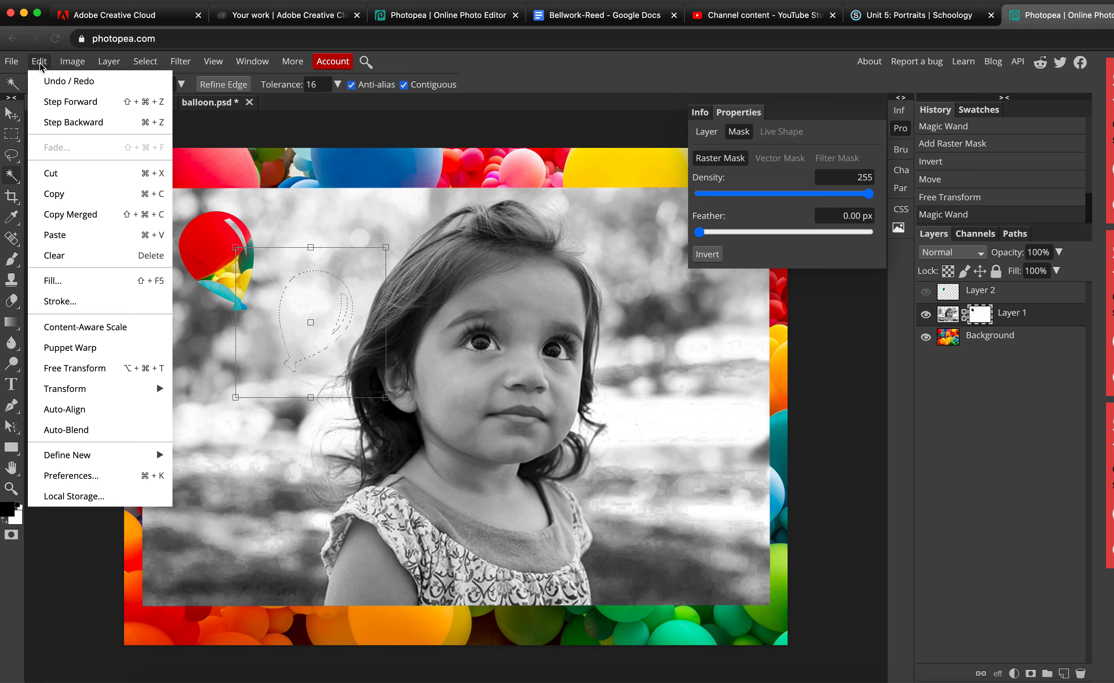
{"action": "left_click", "coordinate": [60, 281]}
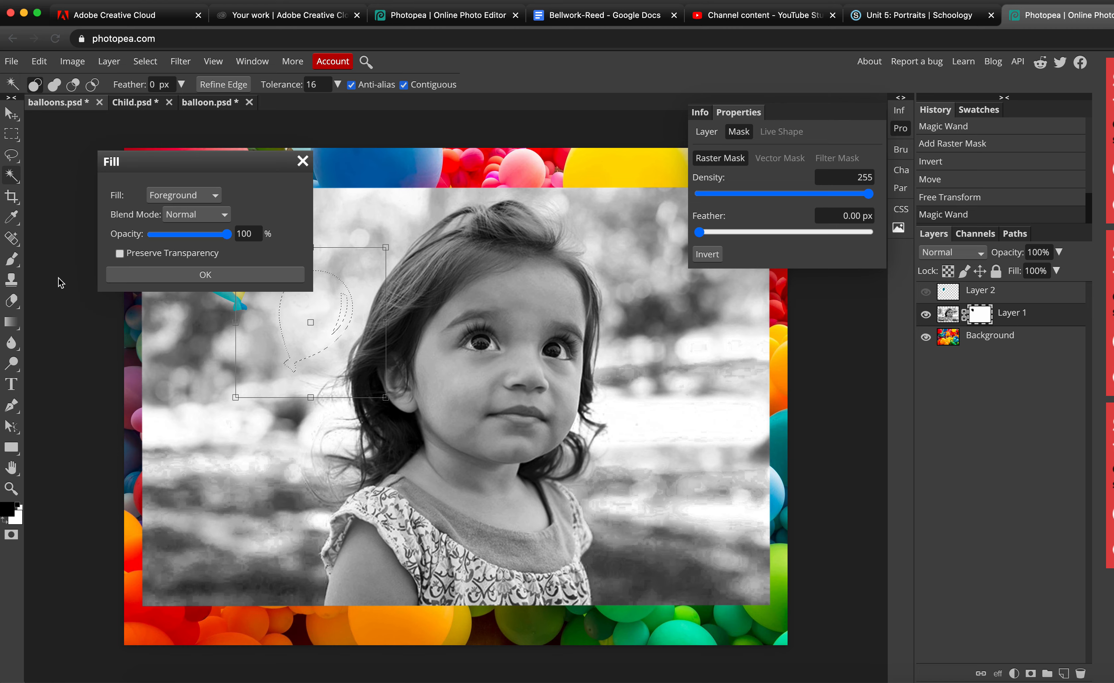
{"action": "left_click", "coordinate": [183, 195]}
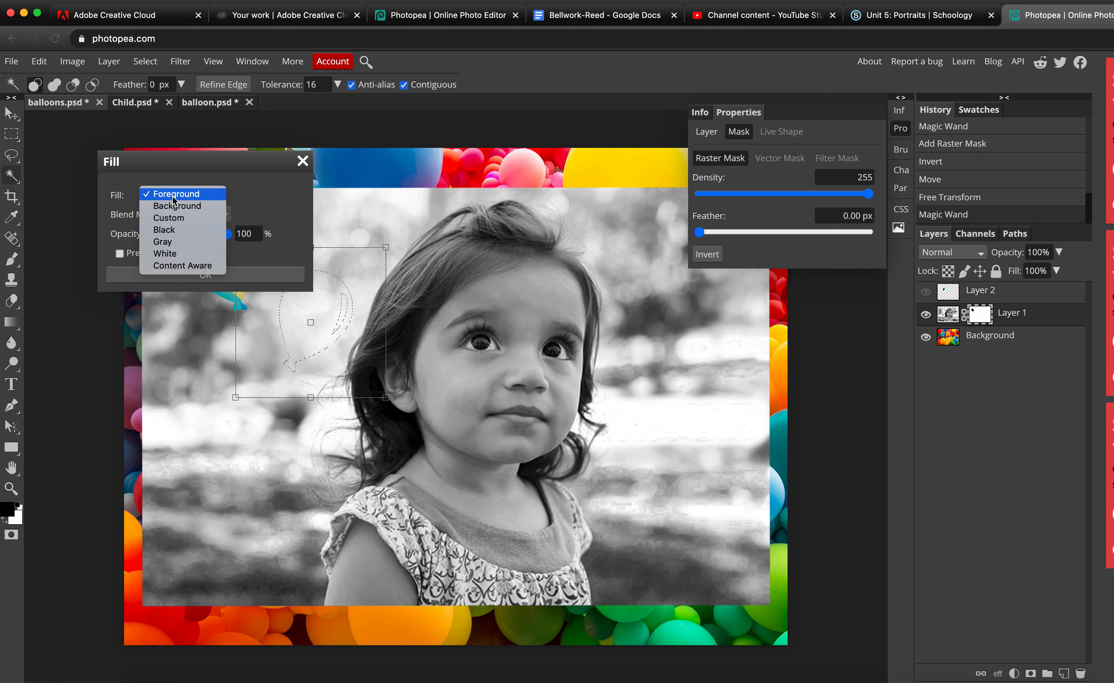
{"action": "left_click", "coordinate": [170, 232]}
{"action": "left_click", "coordinate": [205, 275]}
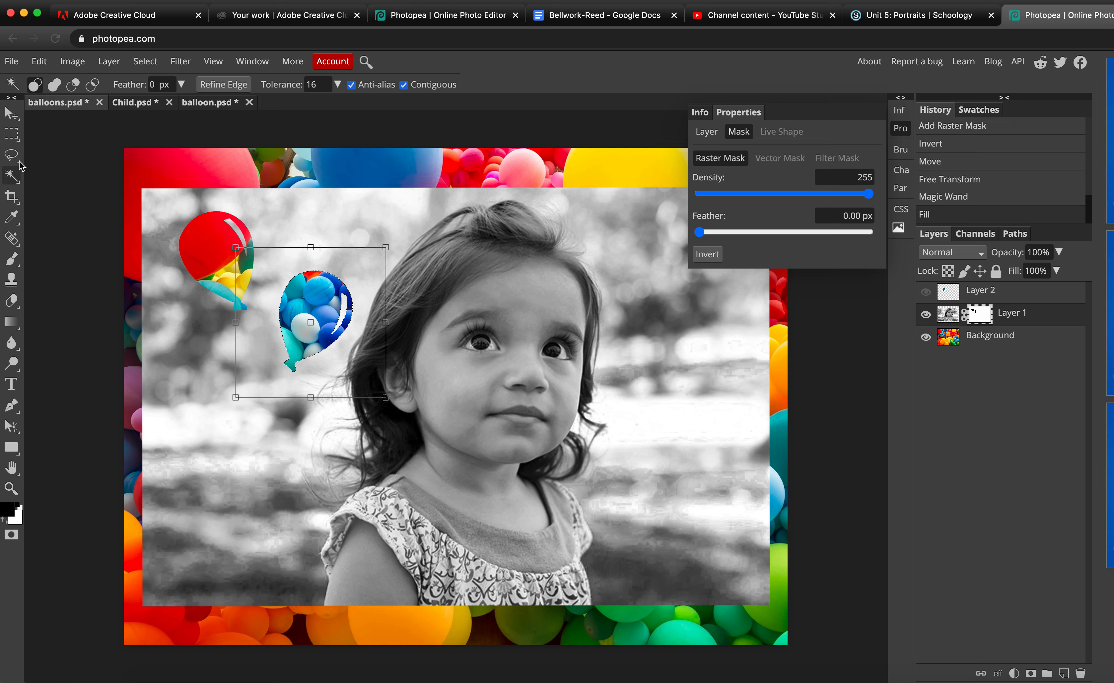
Try black brush strokes on Layer 1's mask outside the selection, and clear the balloon selection
{"action": "left_click", "coordinate": [9, 265]}
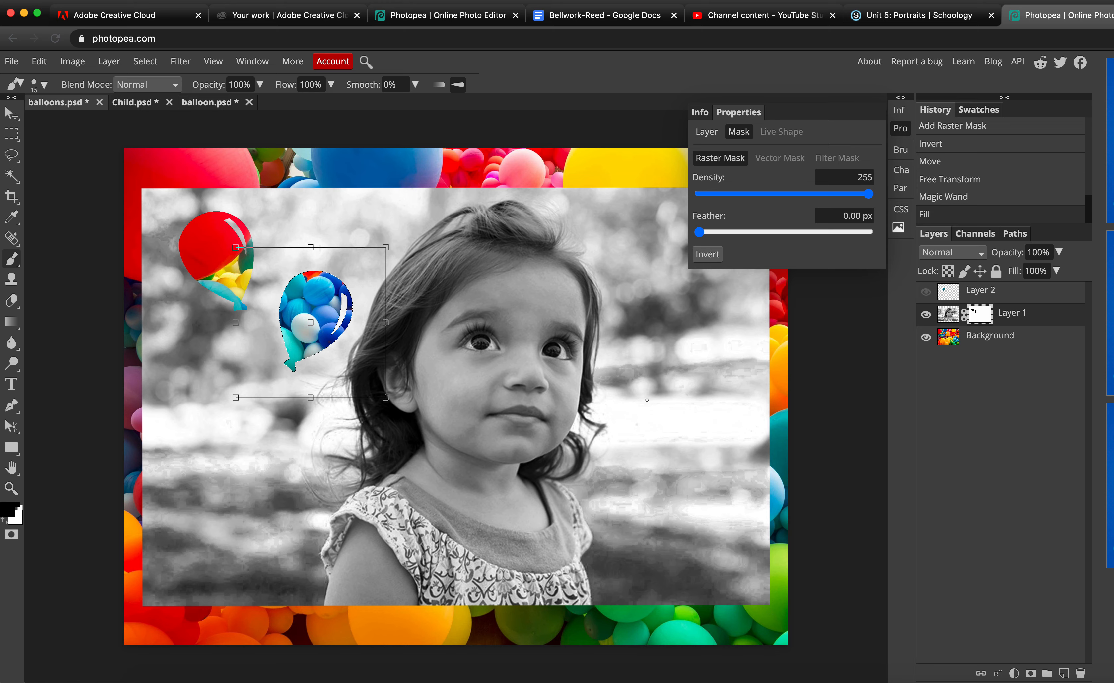
{"action": "left_click_drag", "start_coordinate": [647, 400], "coordinate": [628, 399]}
{"action": "left_click_drag", "start_coordinate": [693, 345], "coordinate": [696, 344]}
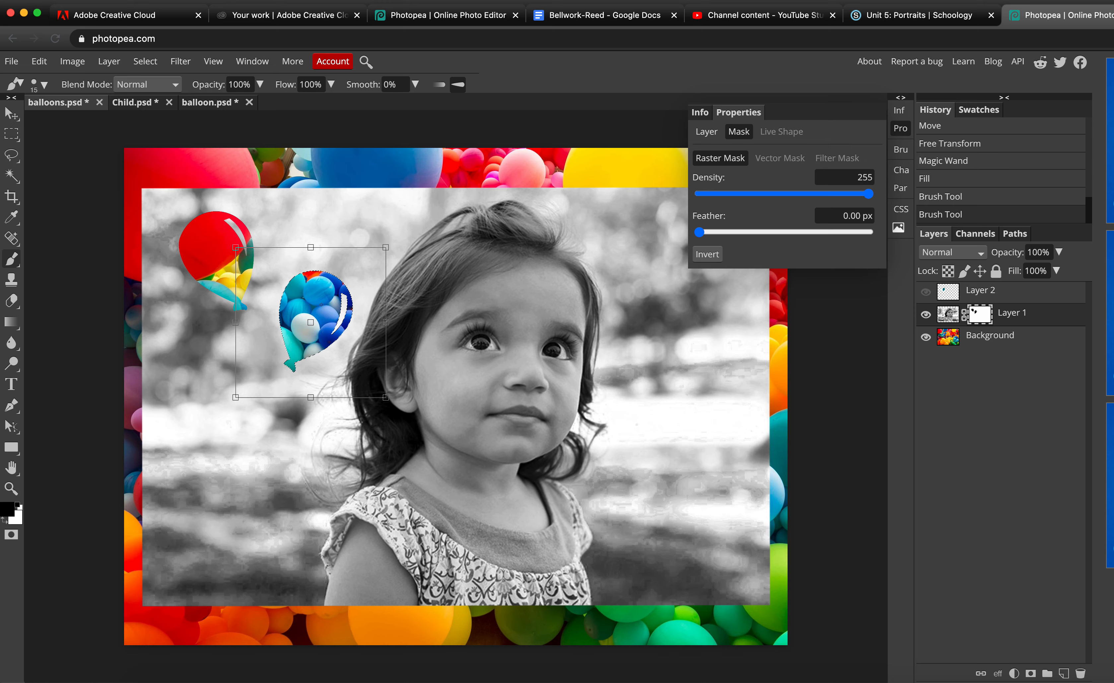
{"action": "key", "text": "ctrl+d"}
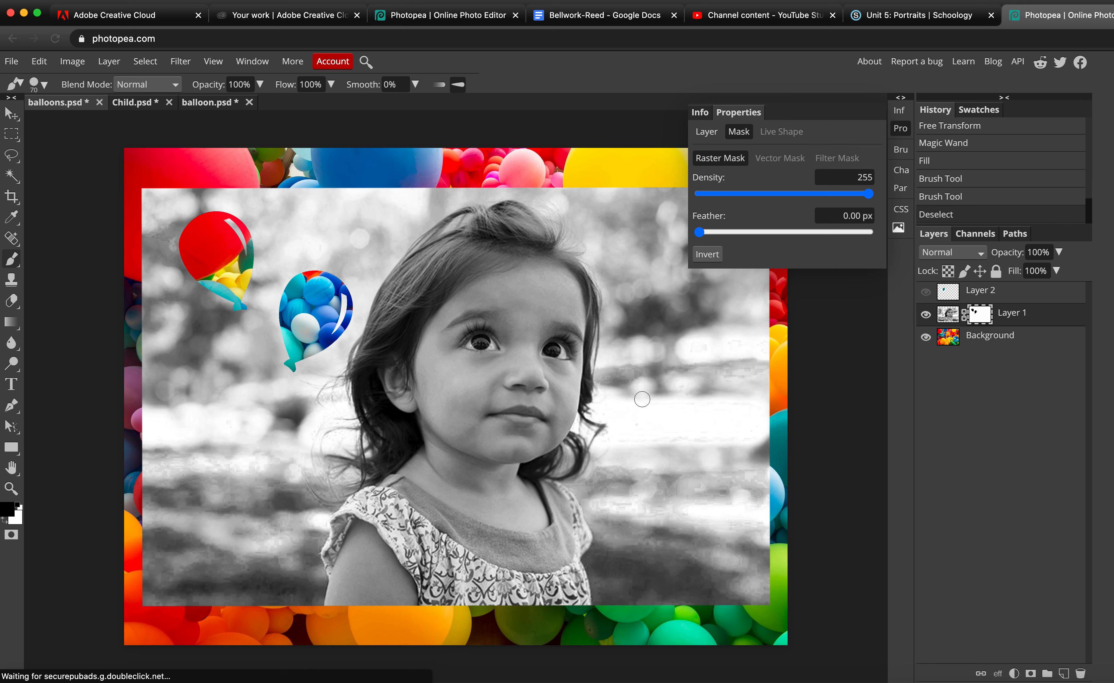
Paint a smiley face with two eyes and a curved mouth in black on Layer 1's mask beside the child, using a 70 px brush
{"action": "key", "text": "bracketright"}
{"action": "key", "text": "bracketright"}
{"action": "key", "text": "bracketright"}
{"action": "left_click", "coordinate": [634, 392]}
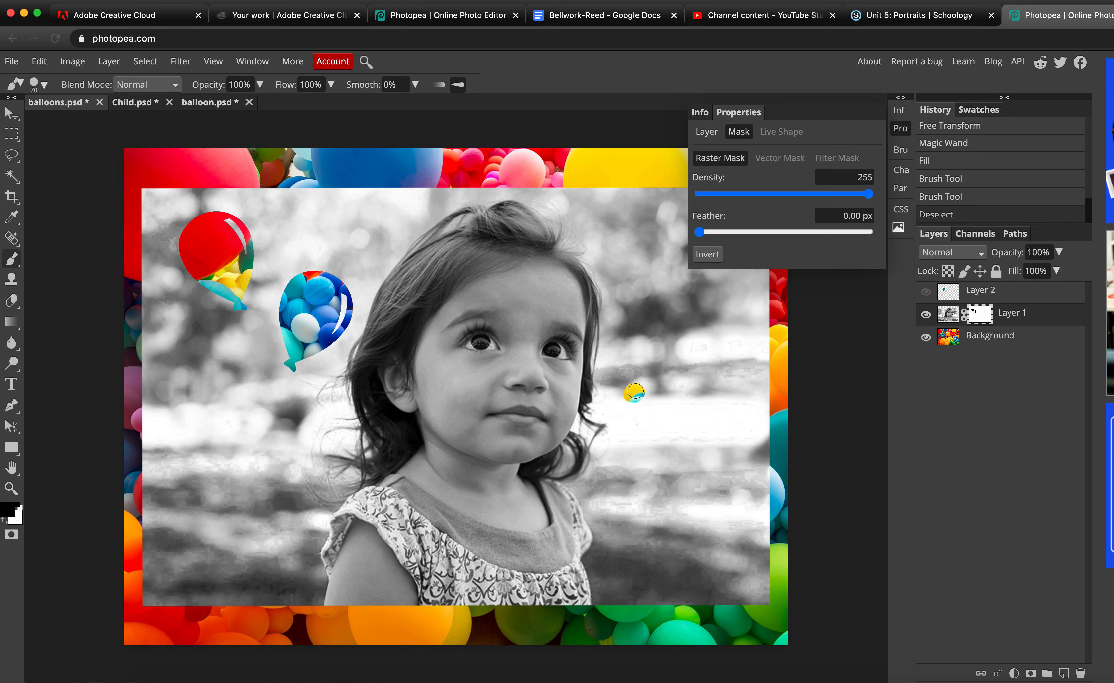
{"action": "left_click", "coordinate": [703, 396]}
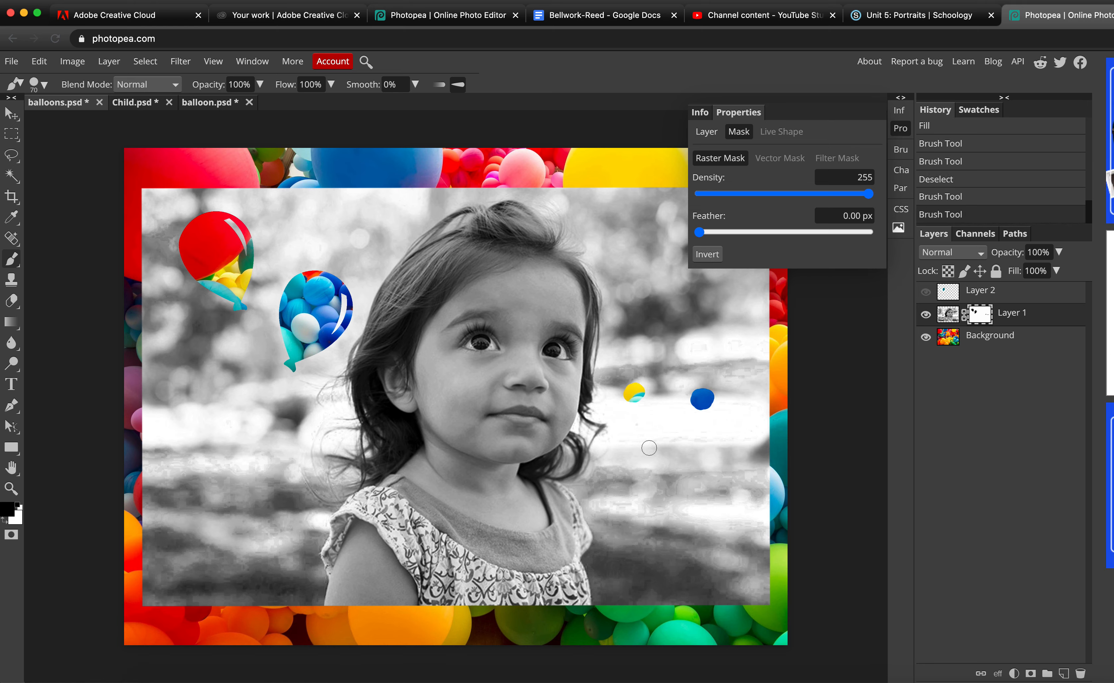
{"action": "mouse_move", "coordinate": [620, 438]}
{"action": "left_mouse_down"}
{"action": "mouse_move", "coordinate": [645, 476]}
{"action": "mouse_move", "coordinate": [682, 478]}
{"action": "mouse_move", "coordinate": [710, 471]}
{"action": "mouse_move", "coordinate": [719, 435]}
{"action": "left_mouse_up"}
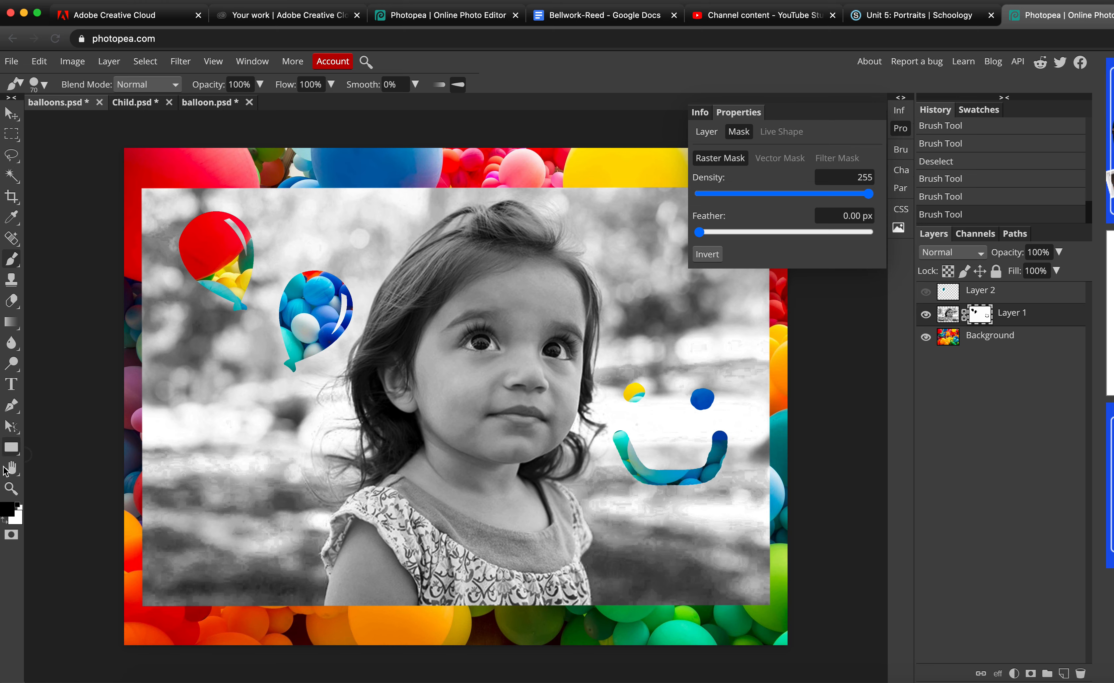
Paint over the smiley face in white on Layer 1's mask with a 175 px brush to restore the photo
{"action": "left_click", "coordinate": [5, 521]}
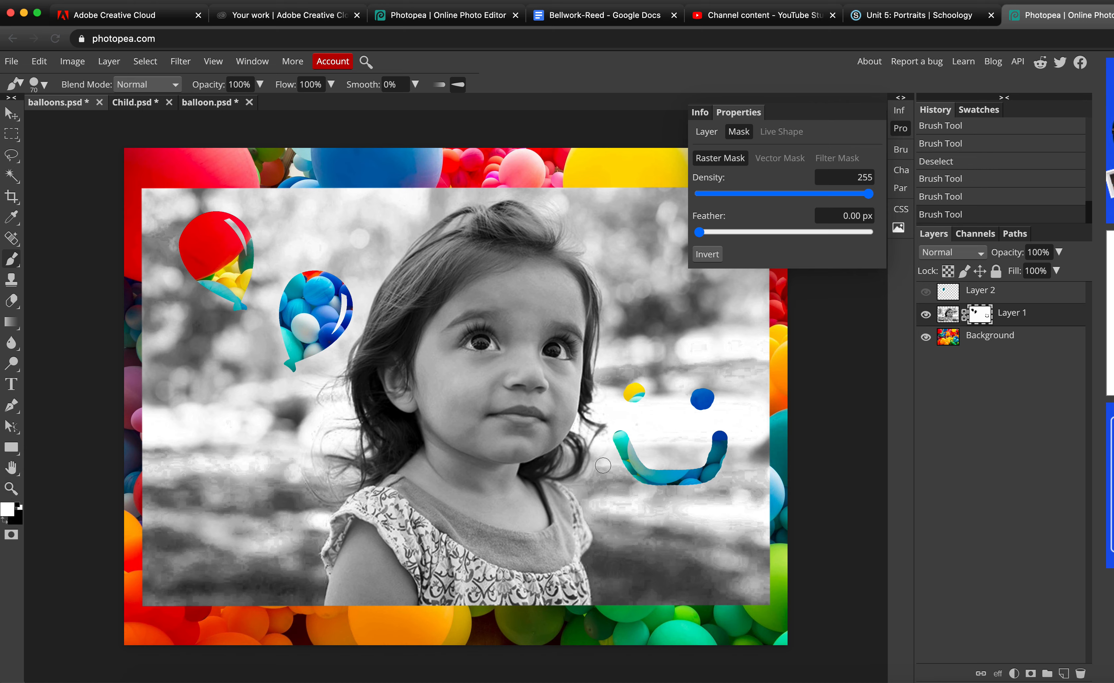
{"action": "key", "text": "bracketright"}
{"action": "key", "text": "bracketright"}
{"action": "key", "text": "bracketright"}
{"action": "key", "text": "bracketright"}
{"action": "key", "text": "bracketright"}
{"action": "key", "text": "bracketright"}
{"action": "mouse_move", "coordinate": [636, 383]}
{"action": "left_mouse_down"}
{"action": "mouse_move", "coordinate": [637, 392]}
{"action": "mouse_move", "coordinate": [698, 396]}
{"action": "mouse_move", "coordinate": [666, 434]}
{"action": "mouse_move", "coordinate": [598, 451]}
{"action": "mouse_move", "coordinate": [672, 478]}
{"action": "mouse_move", "coordinate": [724, 453]}
{"action": "mouse_move", "coordinate": [718, 430]}
{"action": "left_mouse_up"}
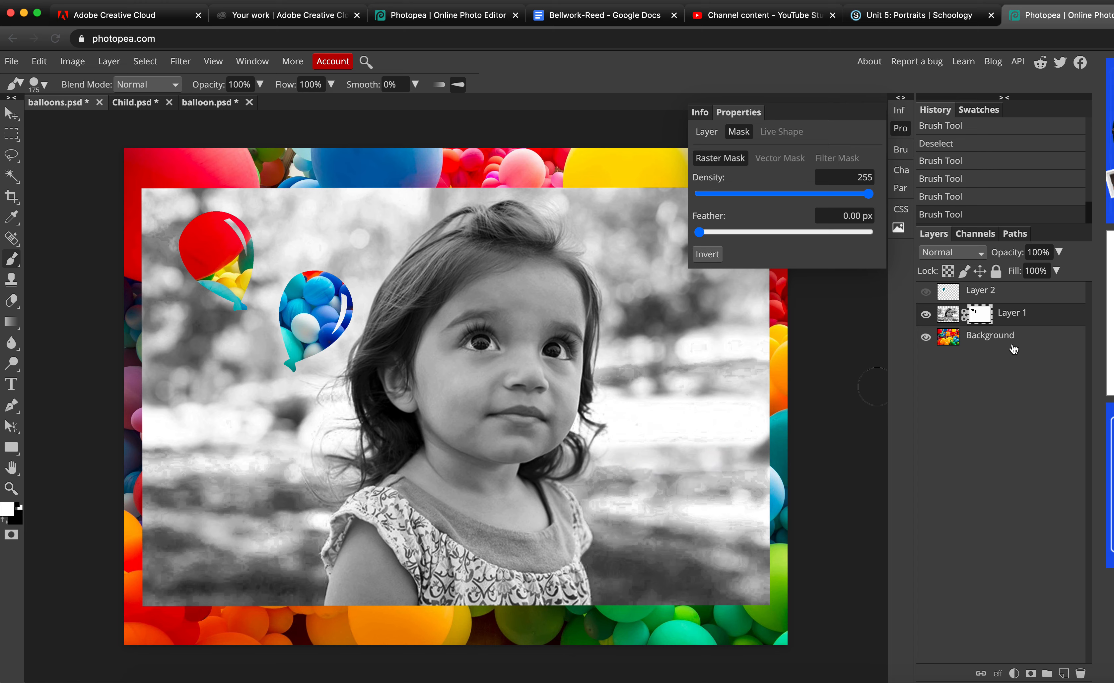